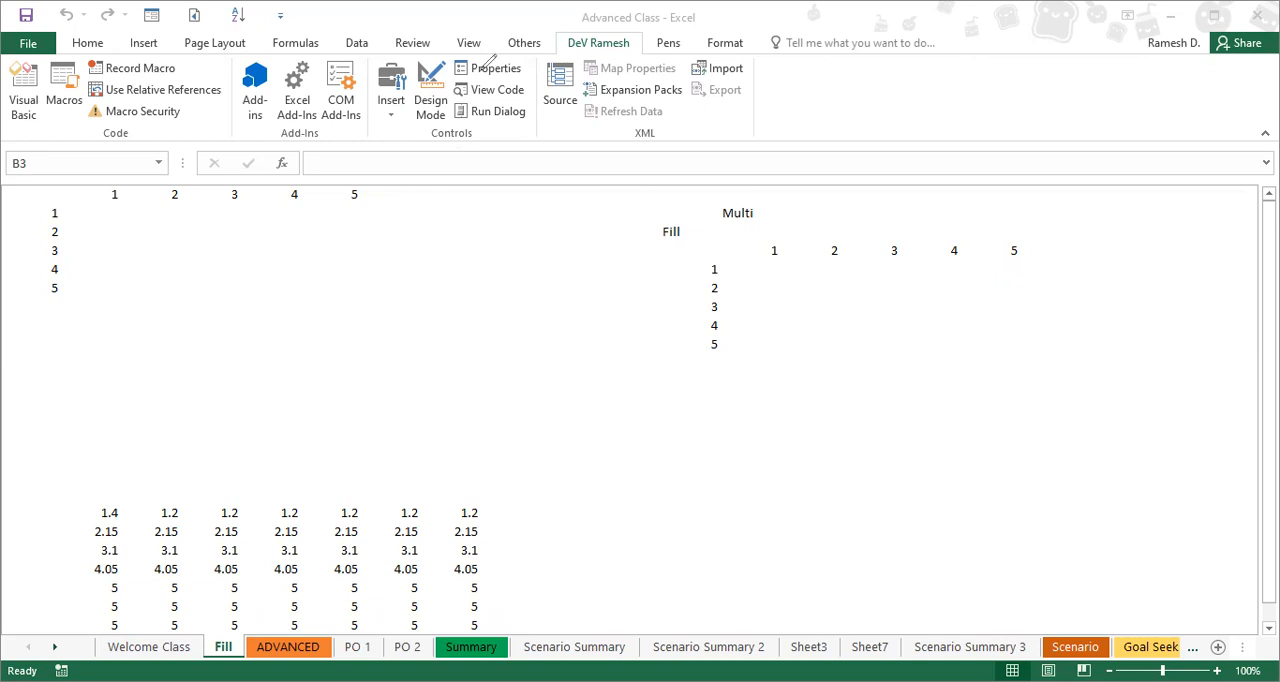
{"action": "mouse_move", "coordinate": [560, 48]}
{"action": "left_mouse_down"}
{"action": "mouse_move", "coordinate": [688, 20]}
{"action": "mouse_move", "coordinate": [602, 22]}
{"action": "mouse_move", "coordinate": [561, 50]}
{"action": "left_mouse_up"}
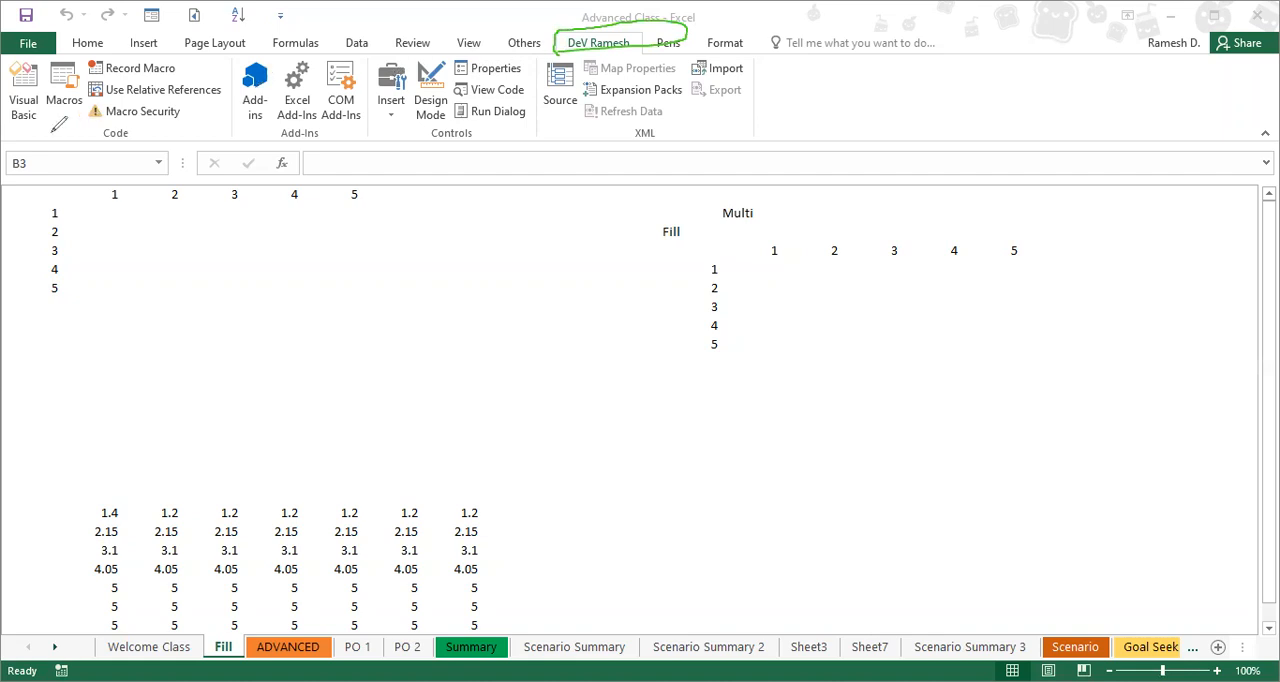
{"action": "mouse_move", "coordinate": [74, 70]}
{"action": "left_mouse_down"}
{"action": "mouse_move", "coordinate": [12, 66]}
{"action": "mouse_move", "coordinate": [30, 116]}
{"action": "left_mouse_up"}
{"action": "mouse_move", "coordinate": [446, 56]}
{"action": "left_mouse_down"}
{"action": "mouse_move", "coordinate": [528, 42]}
{"action": "mouse_move", "coordinate": [538, 78]}
{"action": "mouse_move", "coordinate": [448, 74]}
{"action": "left_mouse_up"}
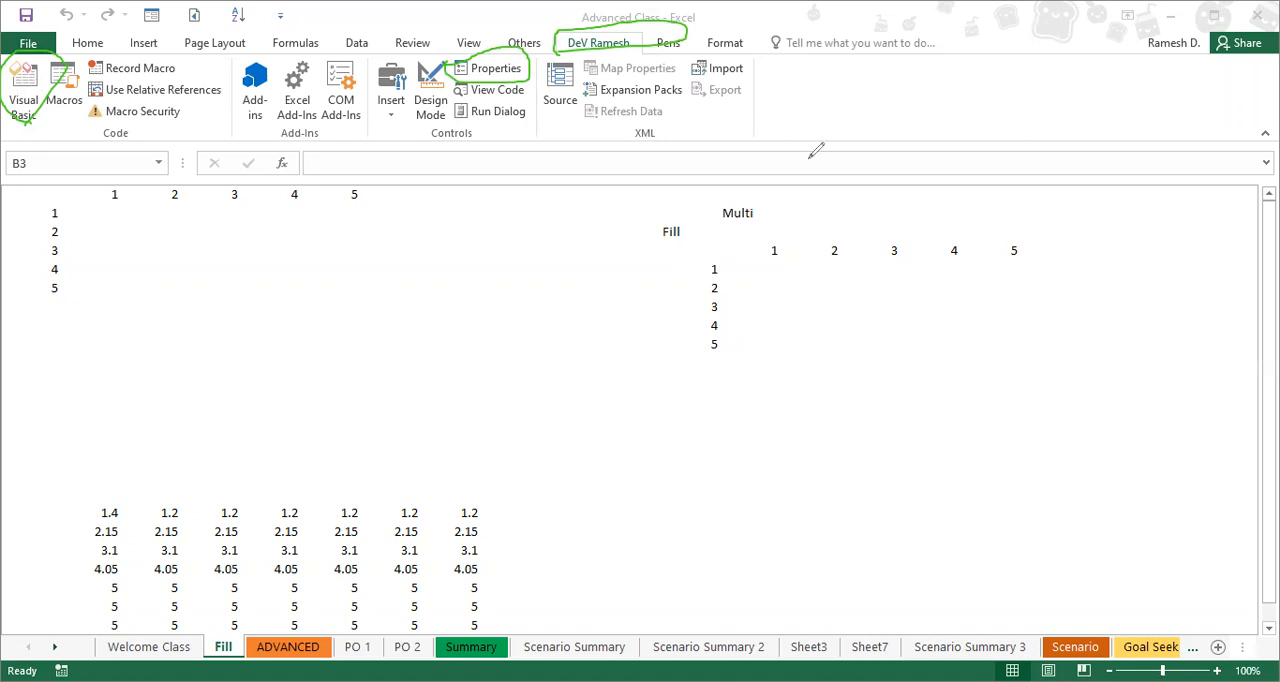
Step: Open the Visual Basic editor and set the Fill sheet's Visible property to 2 - xlSheetVeryHidden
{"action": "left_click", "coordinate": [26, 88]}
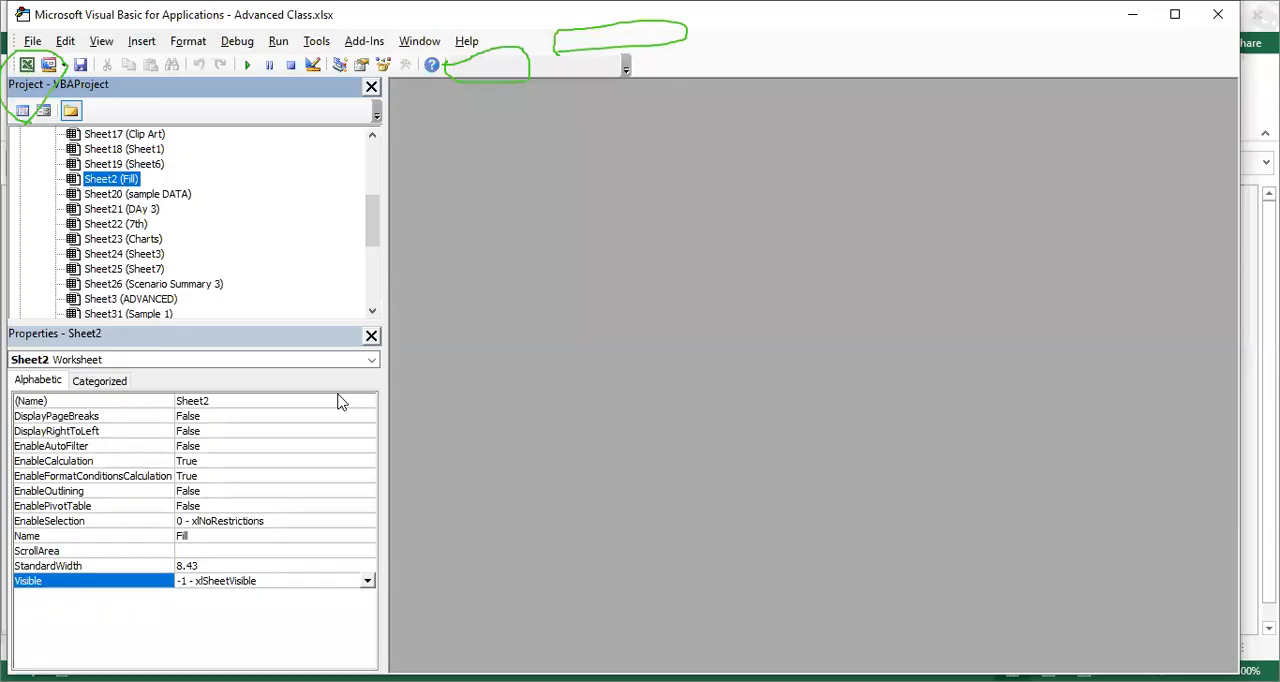
{"action": "left_click", "coordinate": [367, 581]}
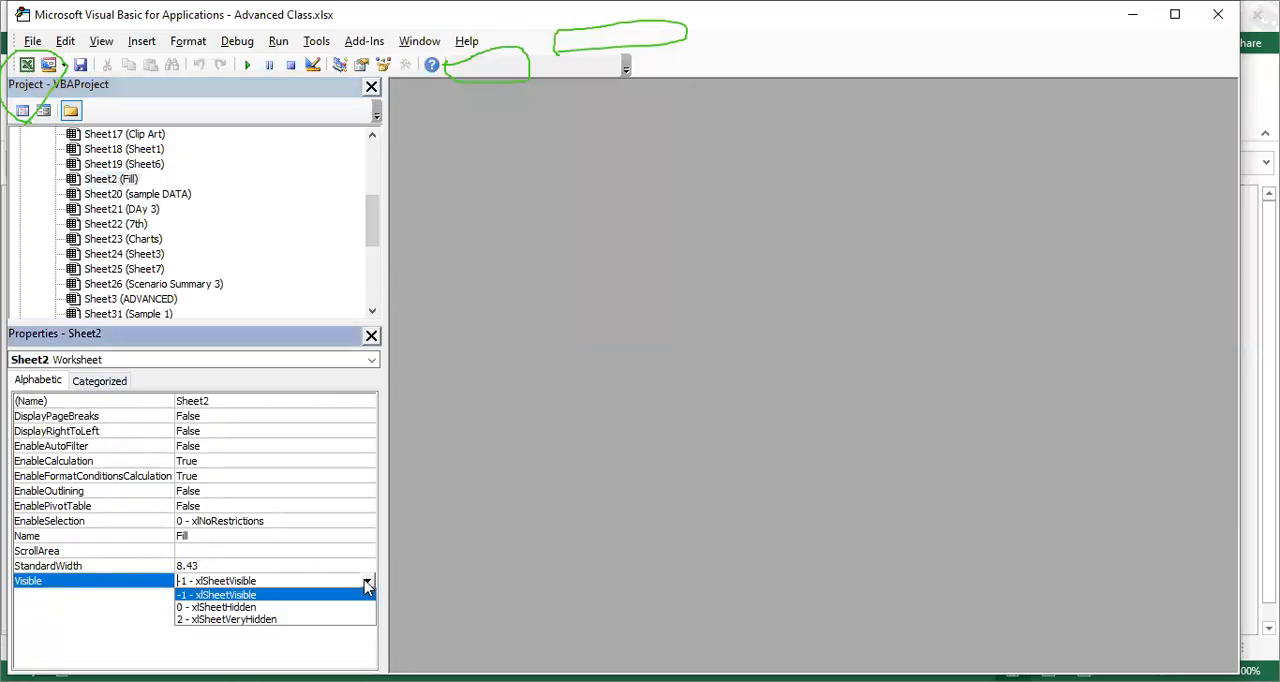
{"action": "left_click", "coordinate": [237, 624]}
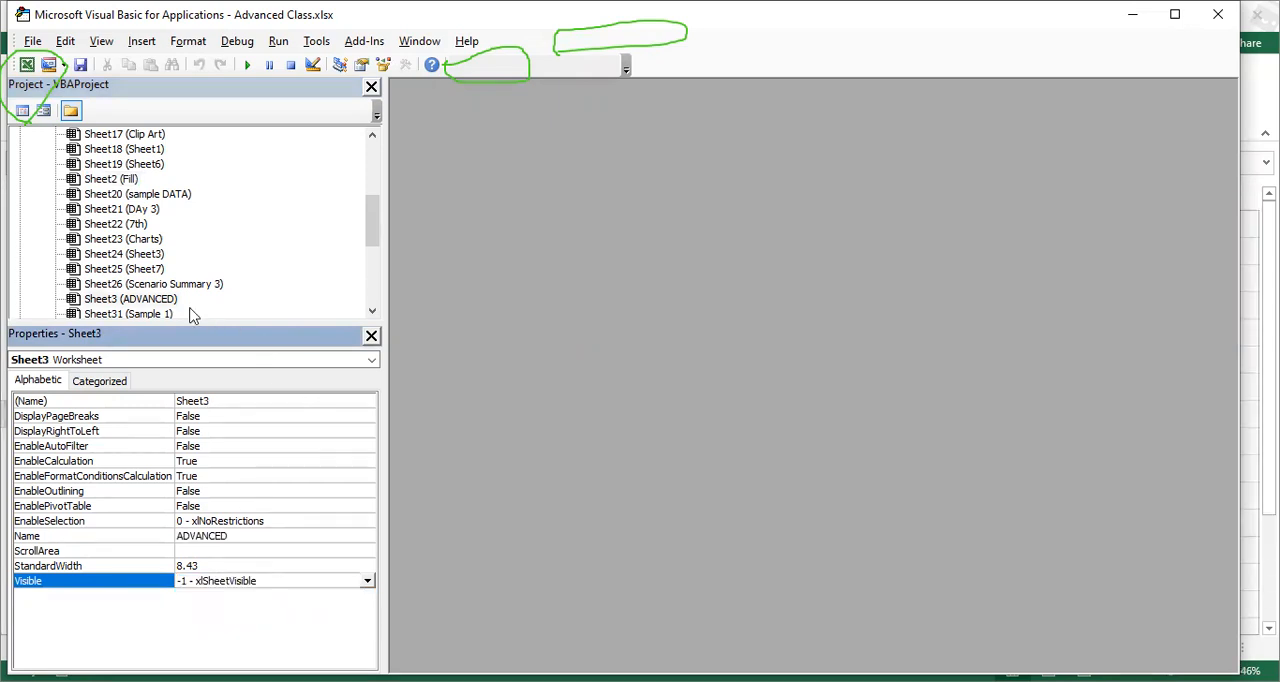
Step: Set the Fill sheet's Visible property back to -1 - xlSheetVisible
{"action": "left_click", "coordinate": [111, 182]}
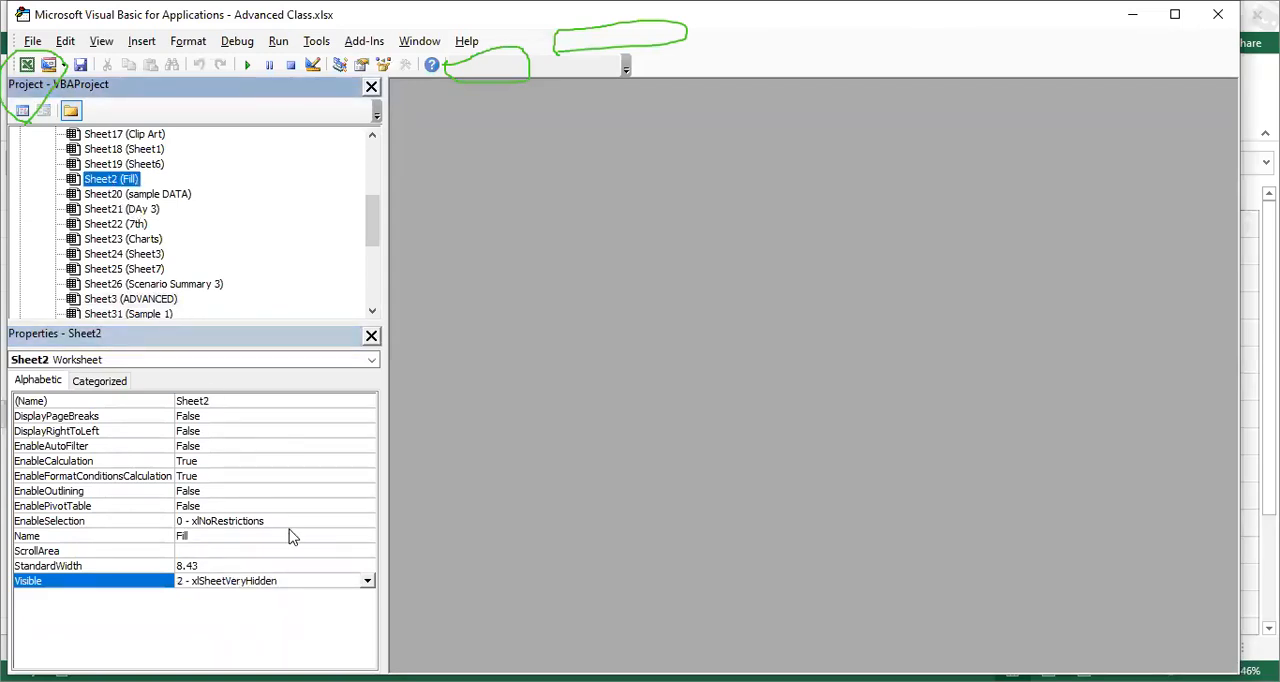
{"action": "left_click", "coordinate": [367, 584]}
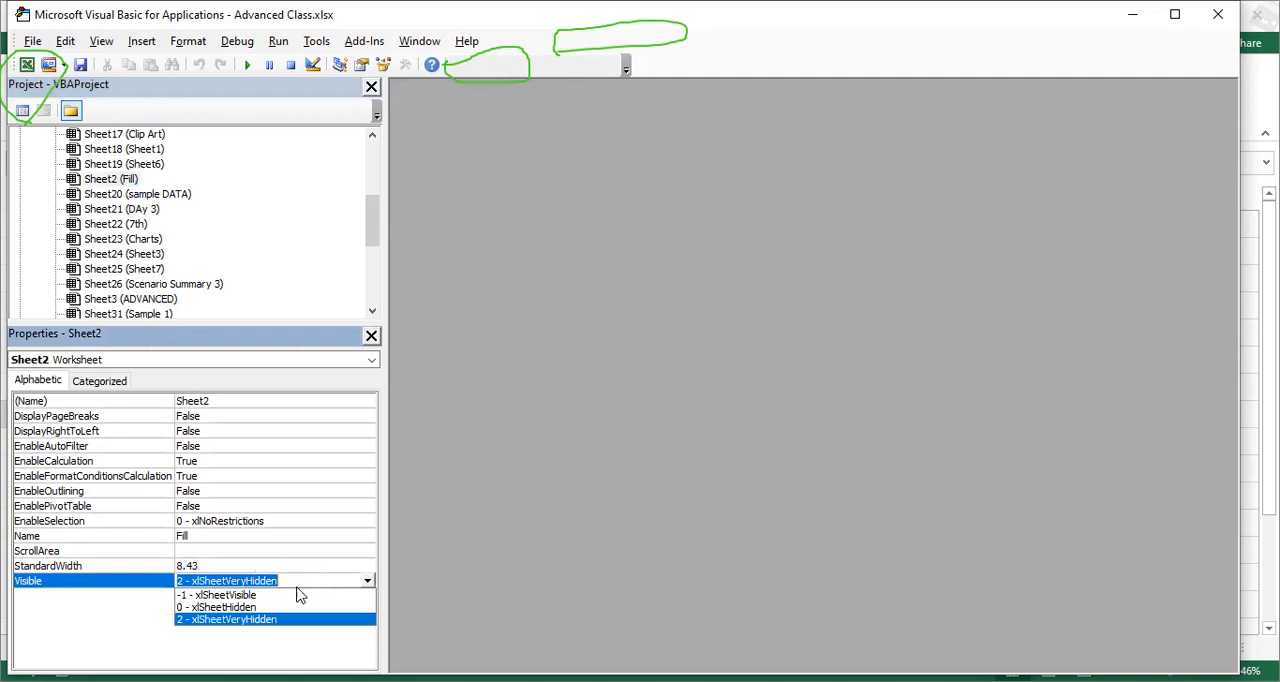
{"action": "left_click", "coordinate": [230, 595]}
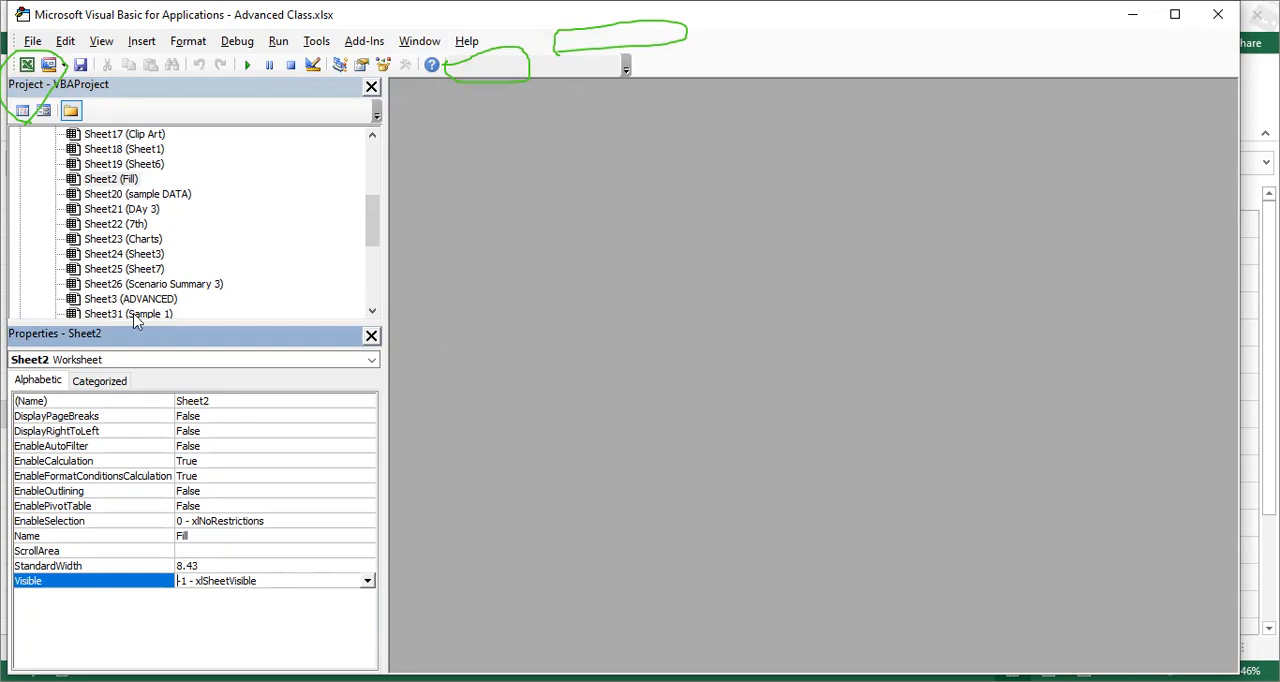
Step: Look at the properties of the PO 2 sheet in the VBA project, and close the Visual Basic editor
{"action": "left_click_drag", "start_coordinate": [373, 219], "coordinate": [370, 162]}
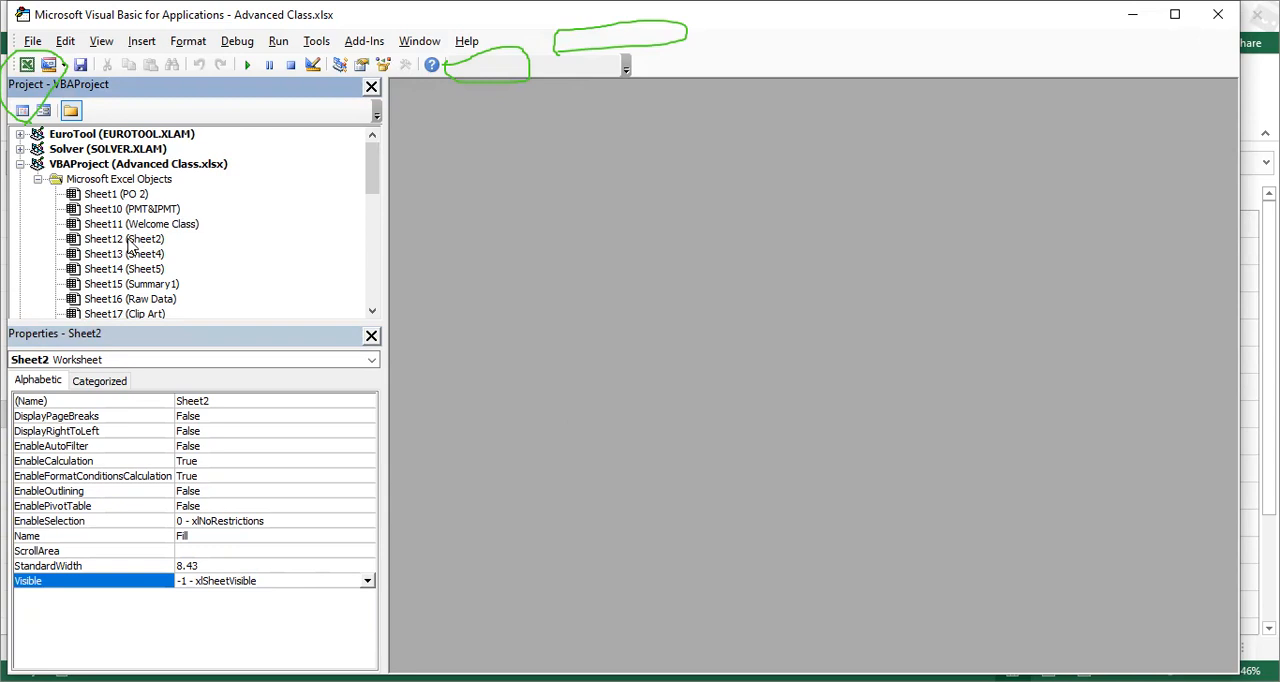
{"action": "left_click", "coordinate": [103, 196]}
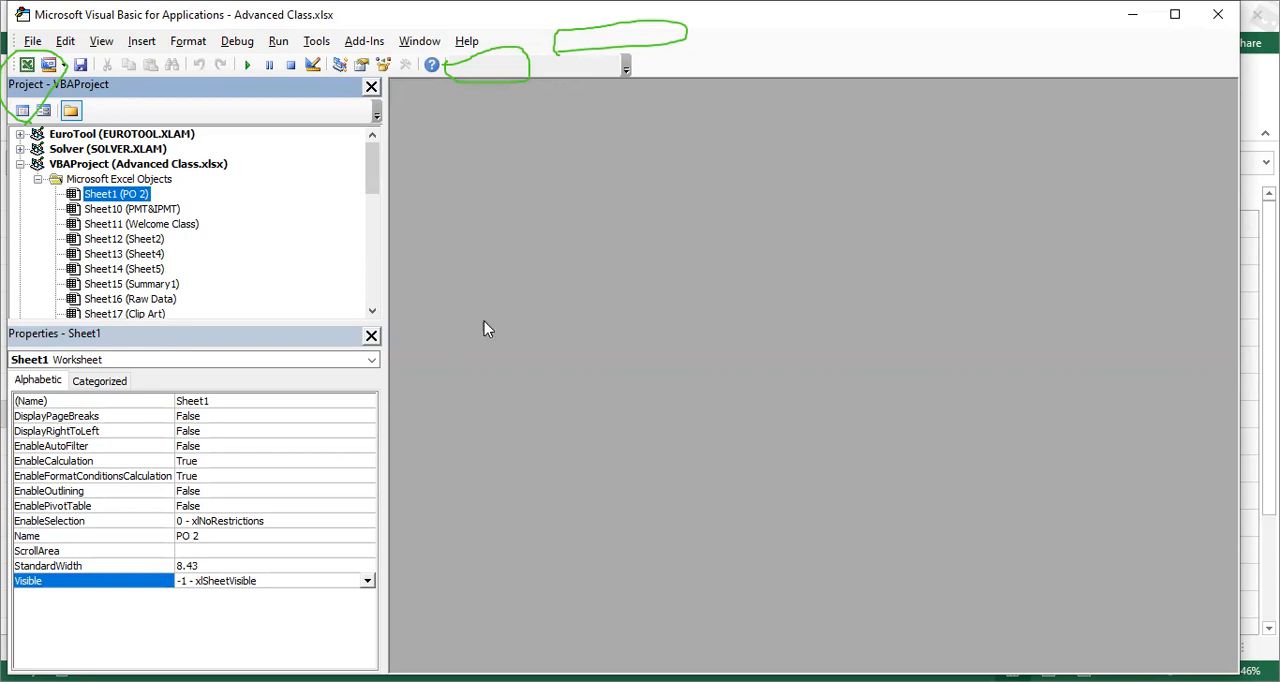
{"action": "left_click", "coordinate": [100, 44]}
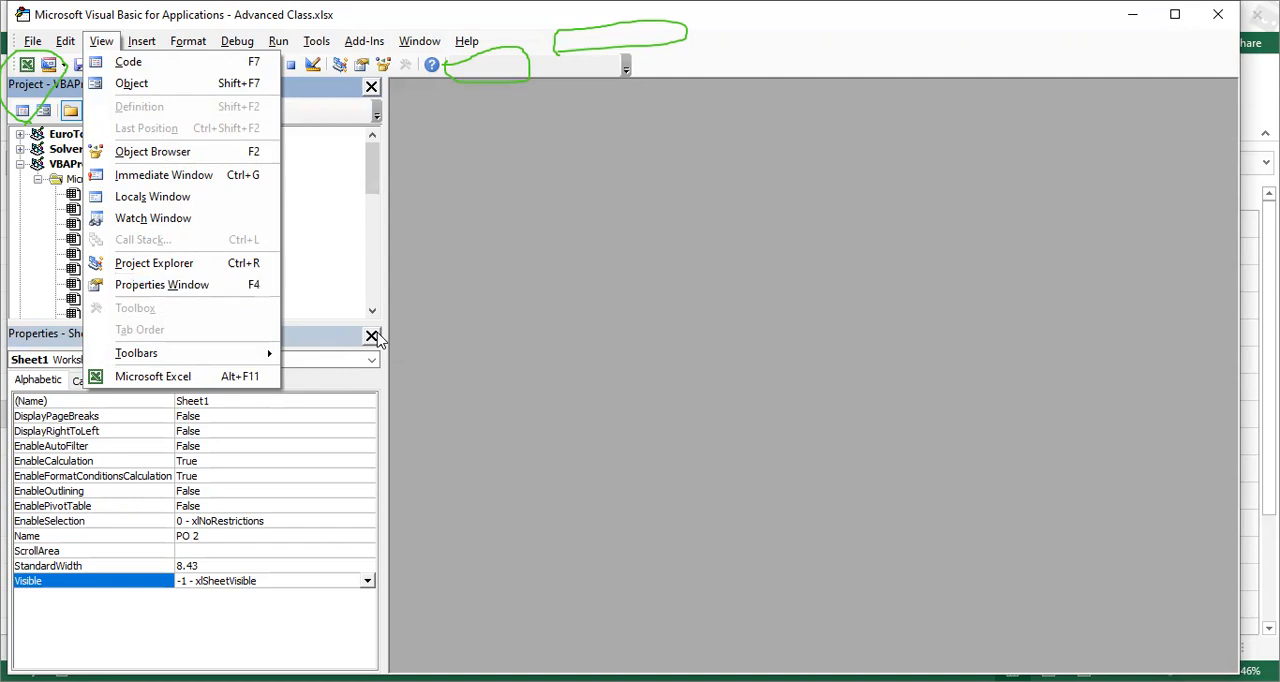
{"action": "left_click", "coordinate": [624, 264]}
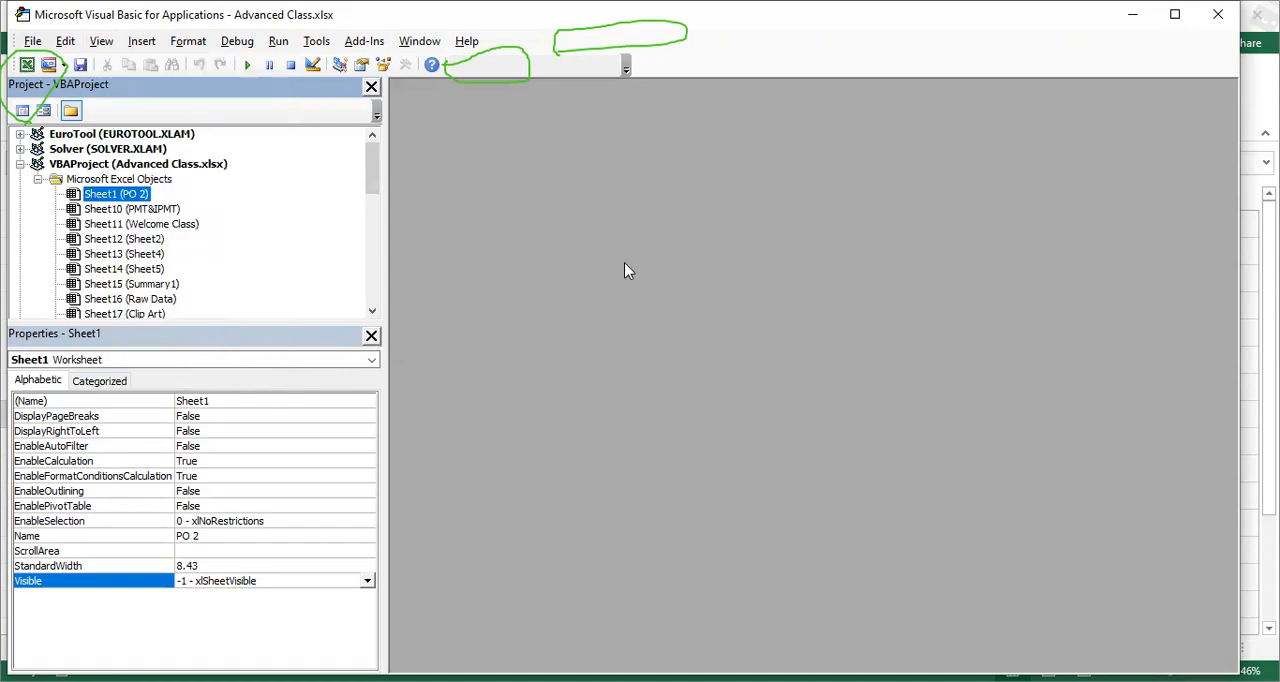
{"action": "left_click", "coordinate": [1218, 20]}
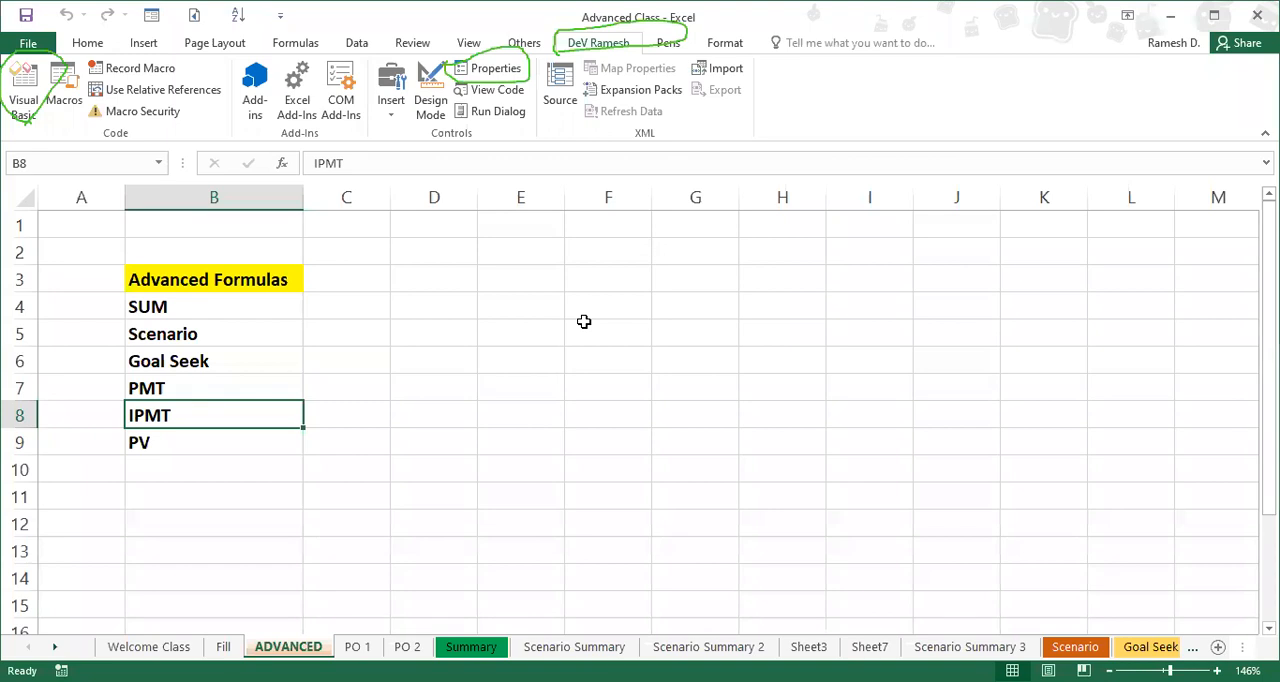
Step: Look through the Fill, PO 2 and PO 1 worksheets
{"action": "left_click", "coordinate": [223, 647]}
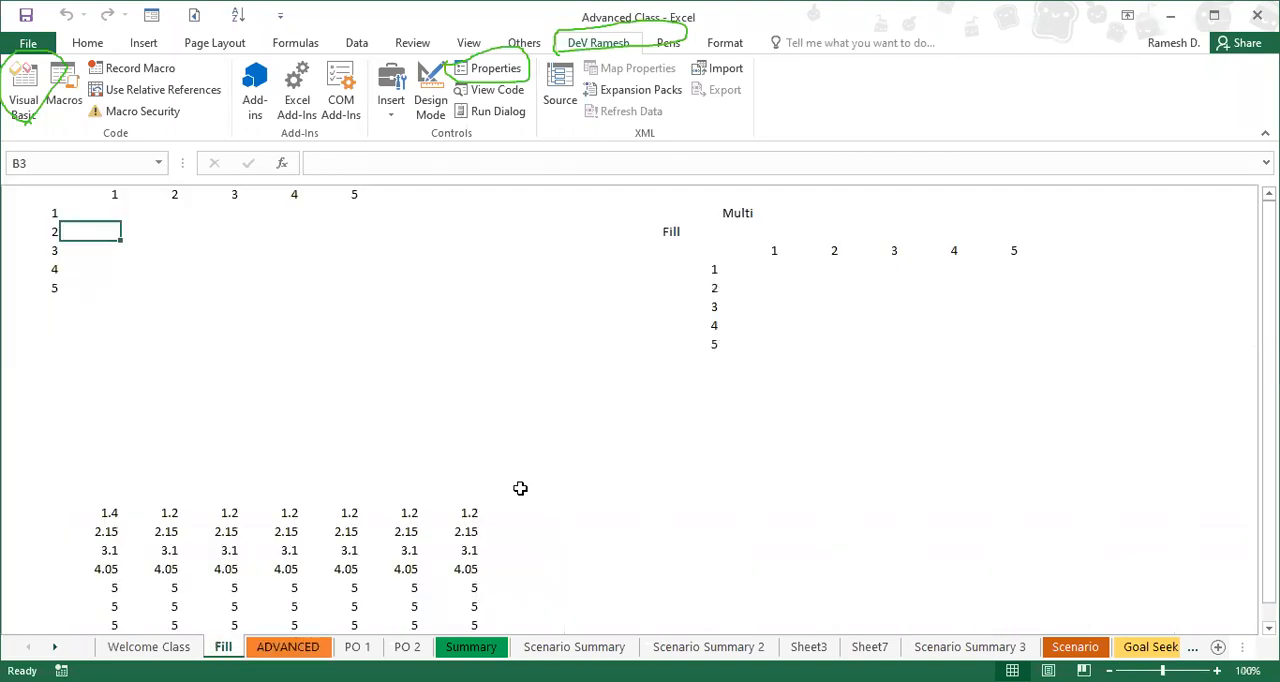
{"action": "left_click", "coordinate": [403, 647]}
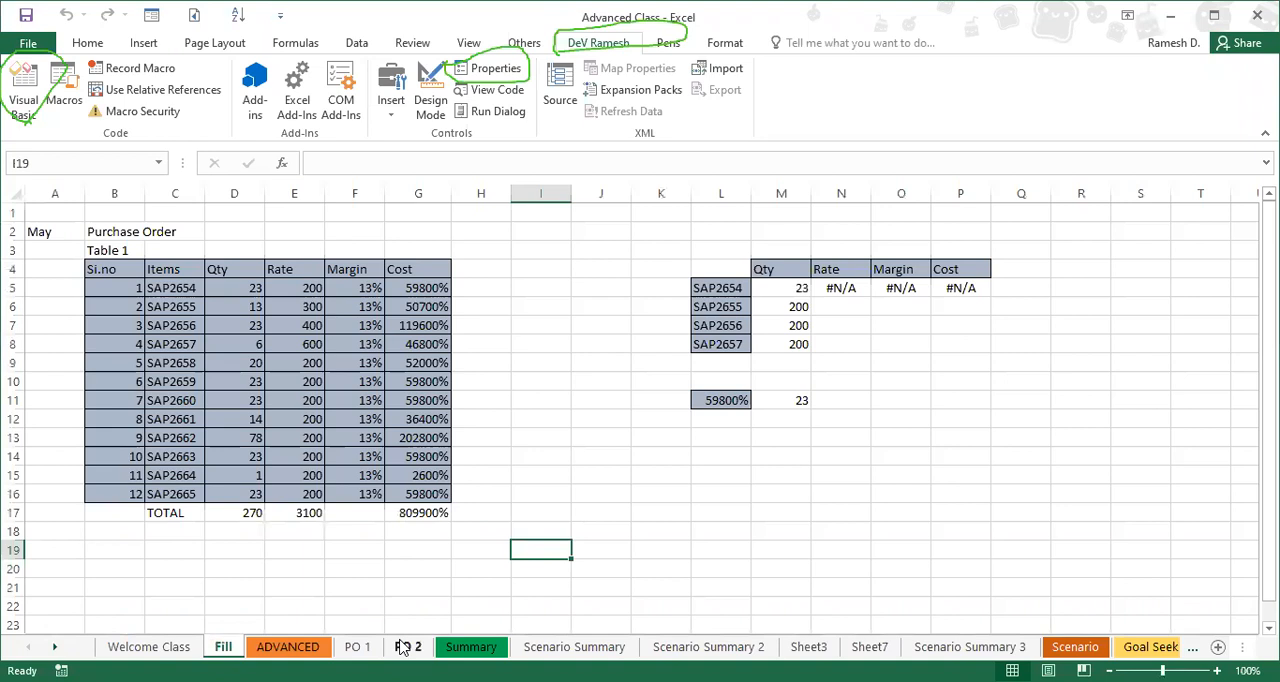
{"action": "left_click", "coordinate": [403, 647]}
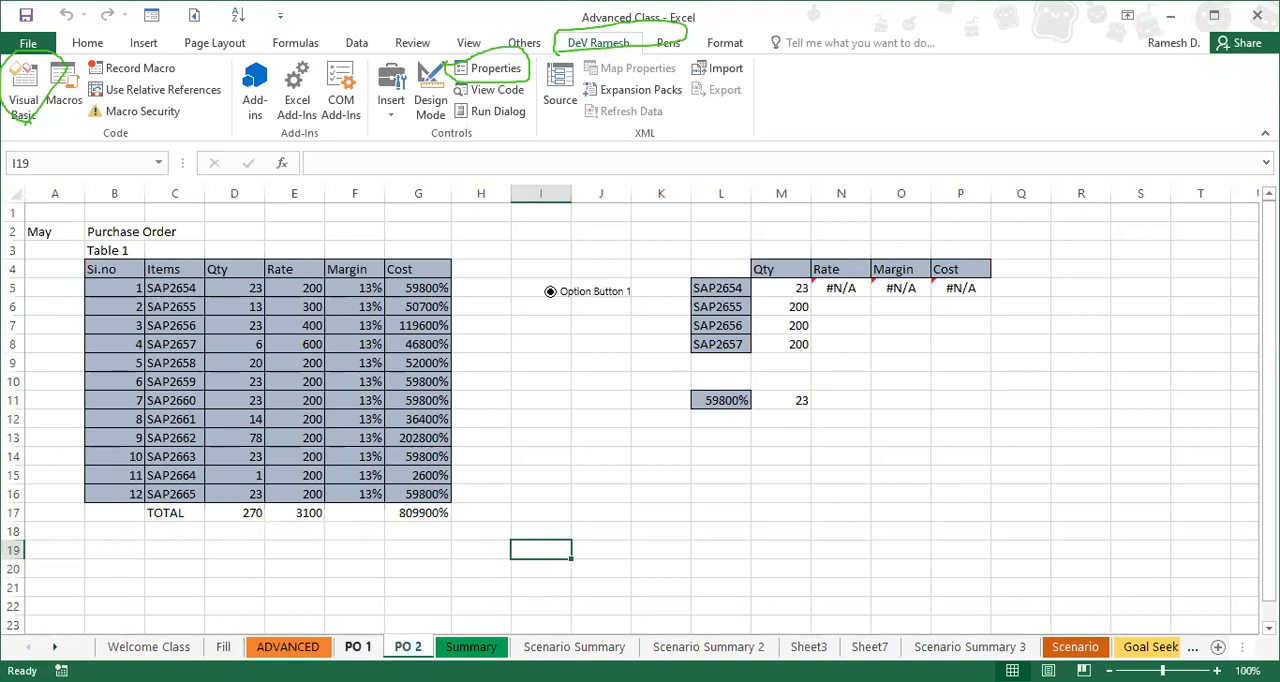
{"action": "left_click", "coordinate": [358, 647]}
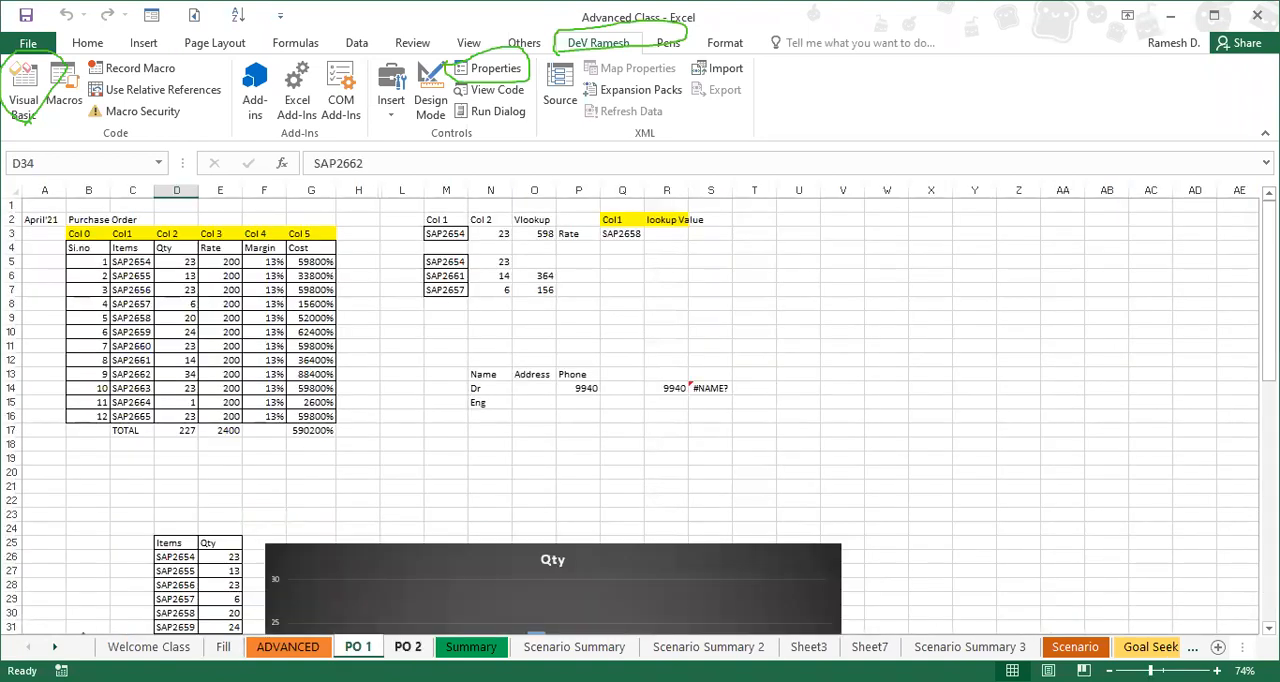
Step: Enter the formula =0/0 in cell K13 of the PO 2 sheet
{"action": "left_click", "coordinate": [407, 647]}
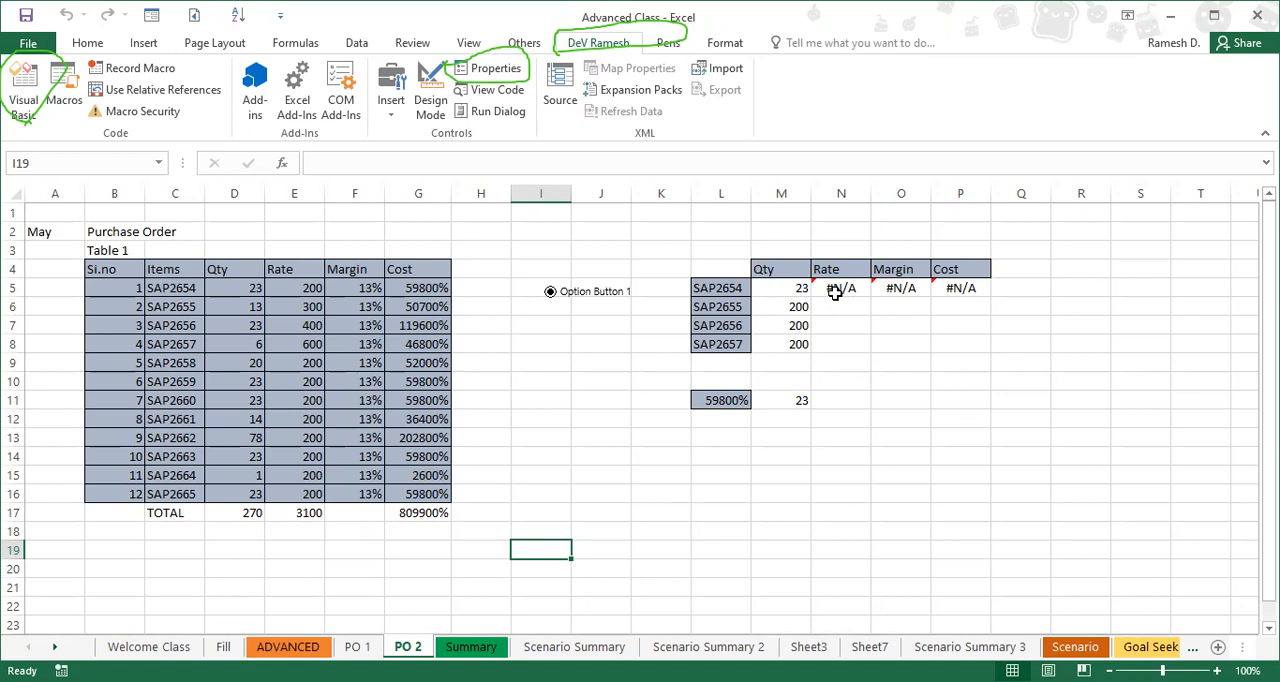
{"action": "left_click", "coordinate": [670, 441]}
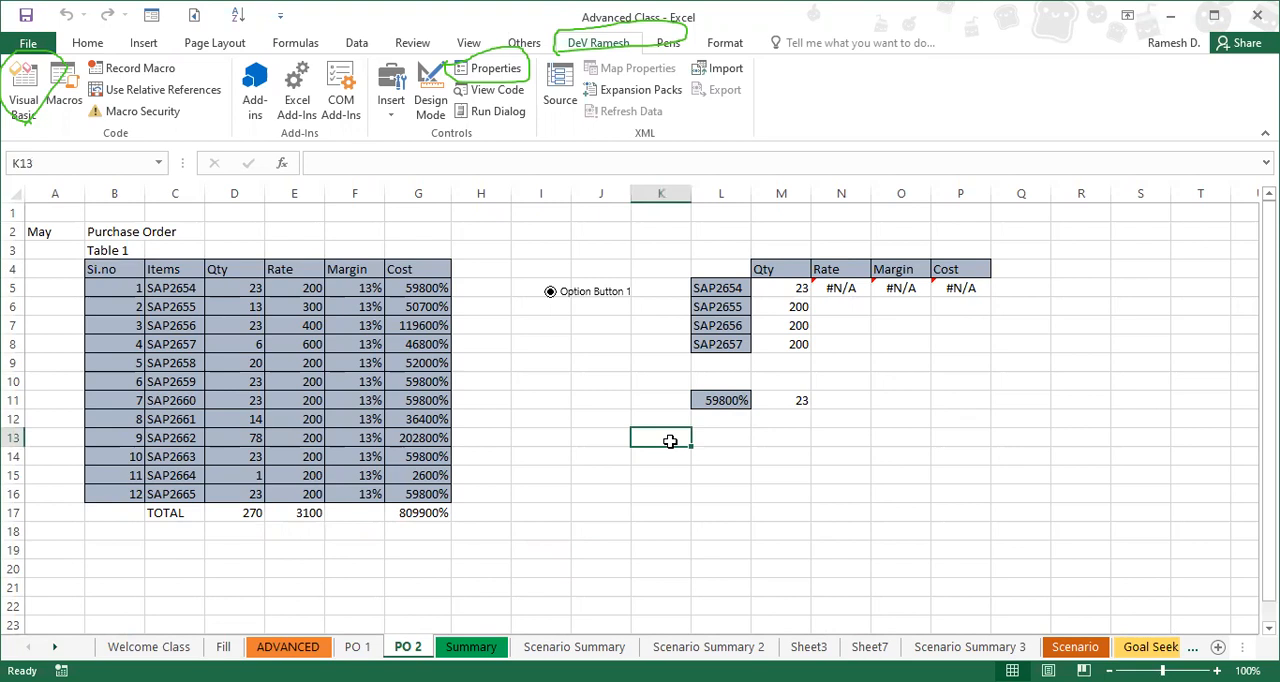
{"action": "type", "text": "=0/0"}
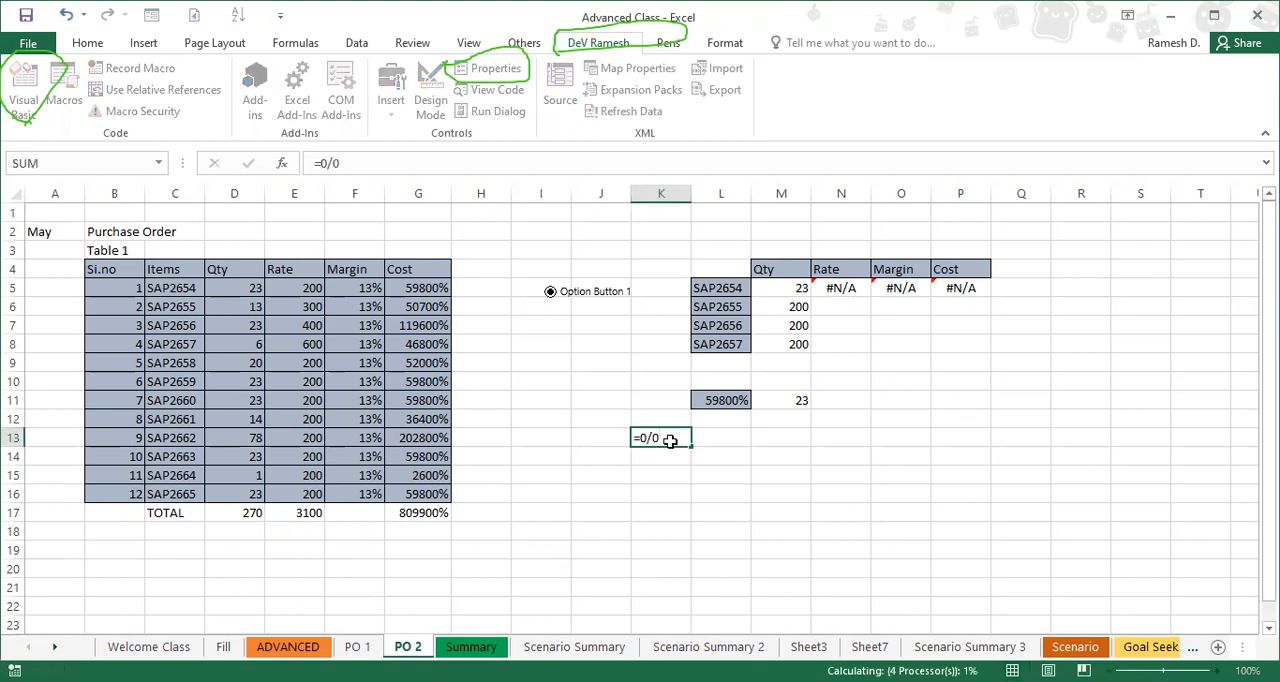
{"action": "key", "text": "Tab"}
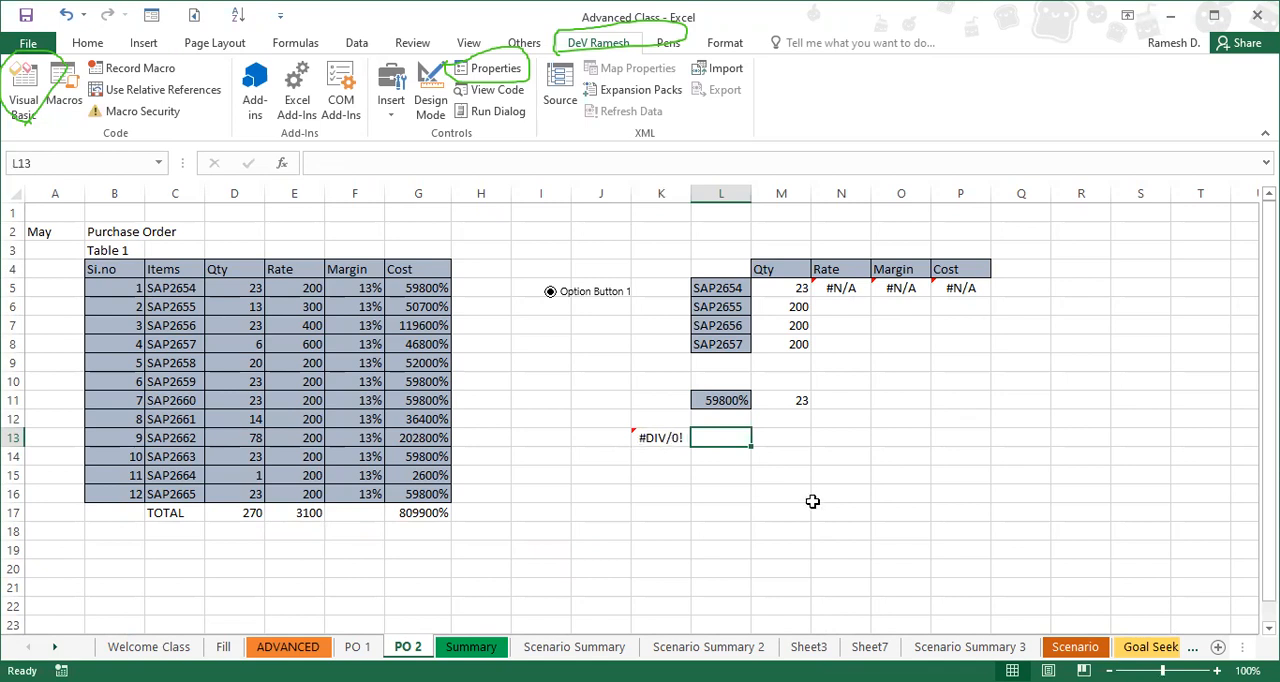
{"action": "key", "text": "Left"}
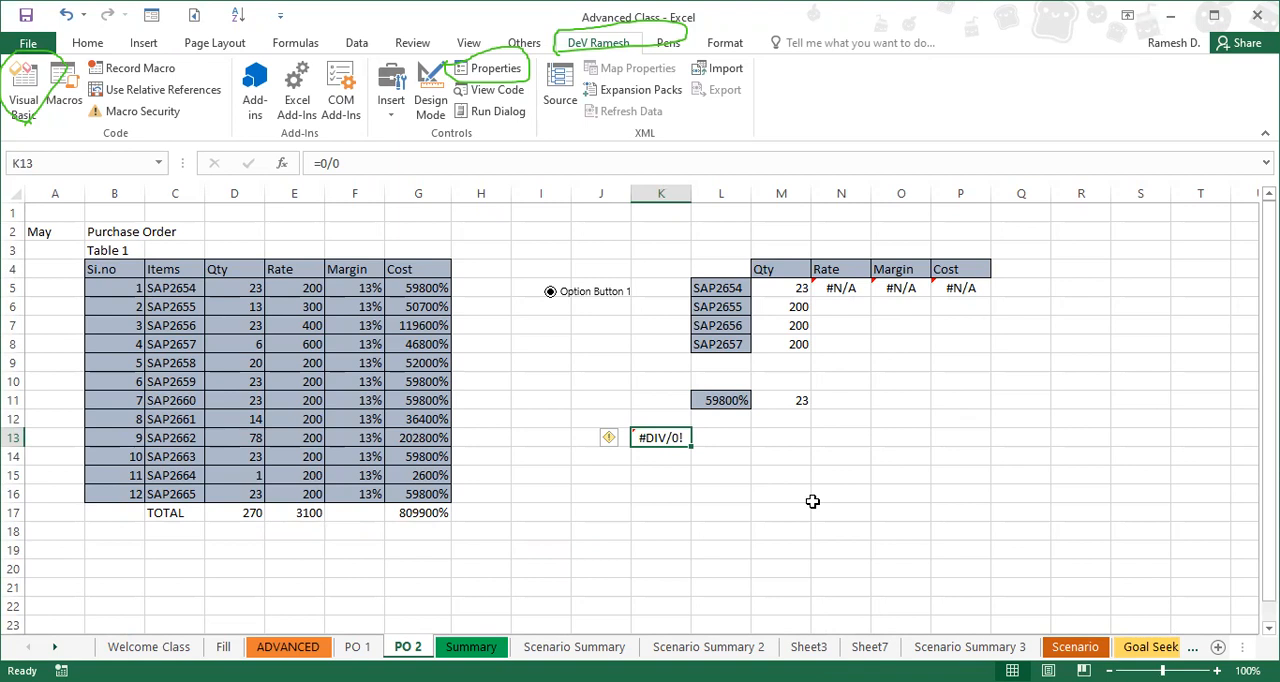
{"action": "key", "text": "Right"}
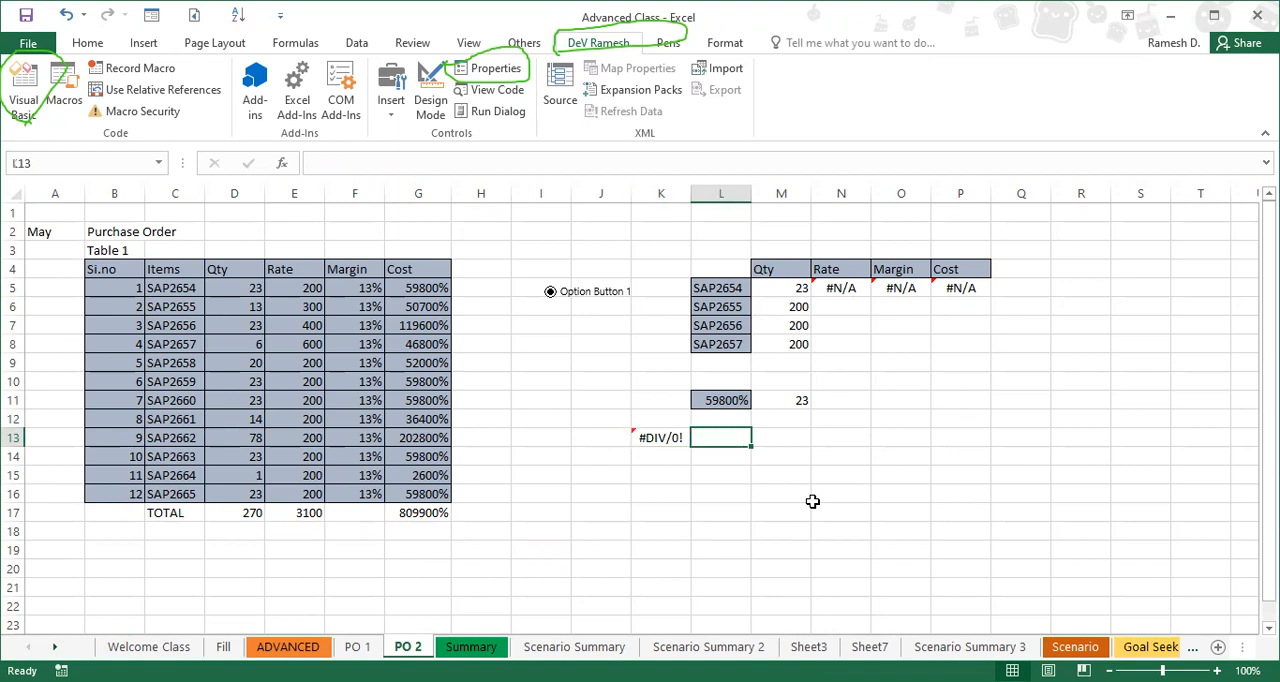
{"action": "type", "text": "="}
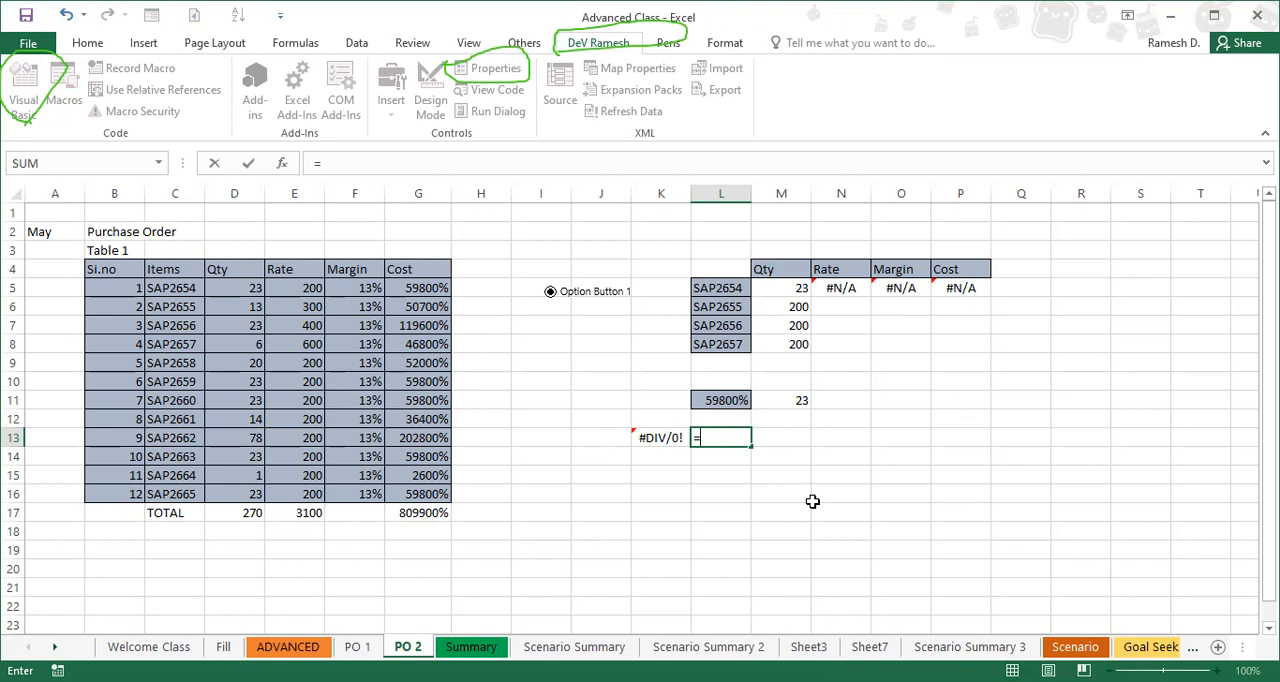
{"action": "key", "text": "Escape"}
{"action": "key", "text": "Left"}
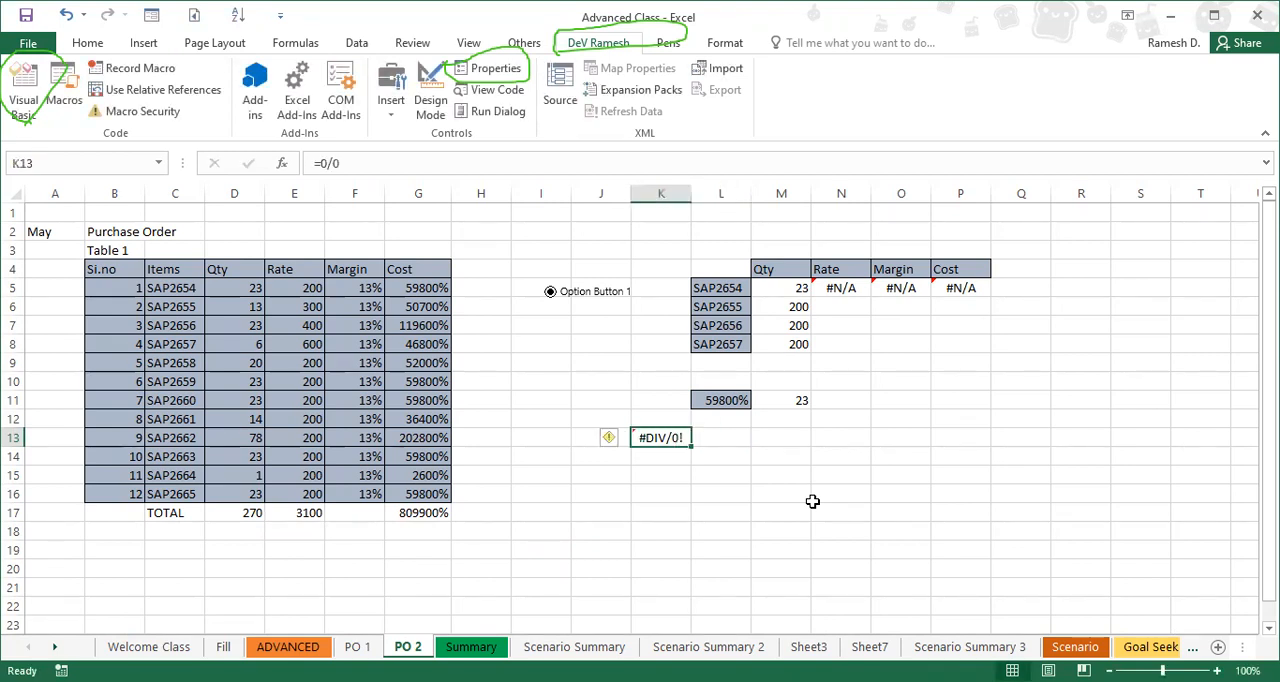
{"action": "key", "text": "Right"}
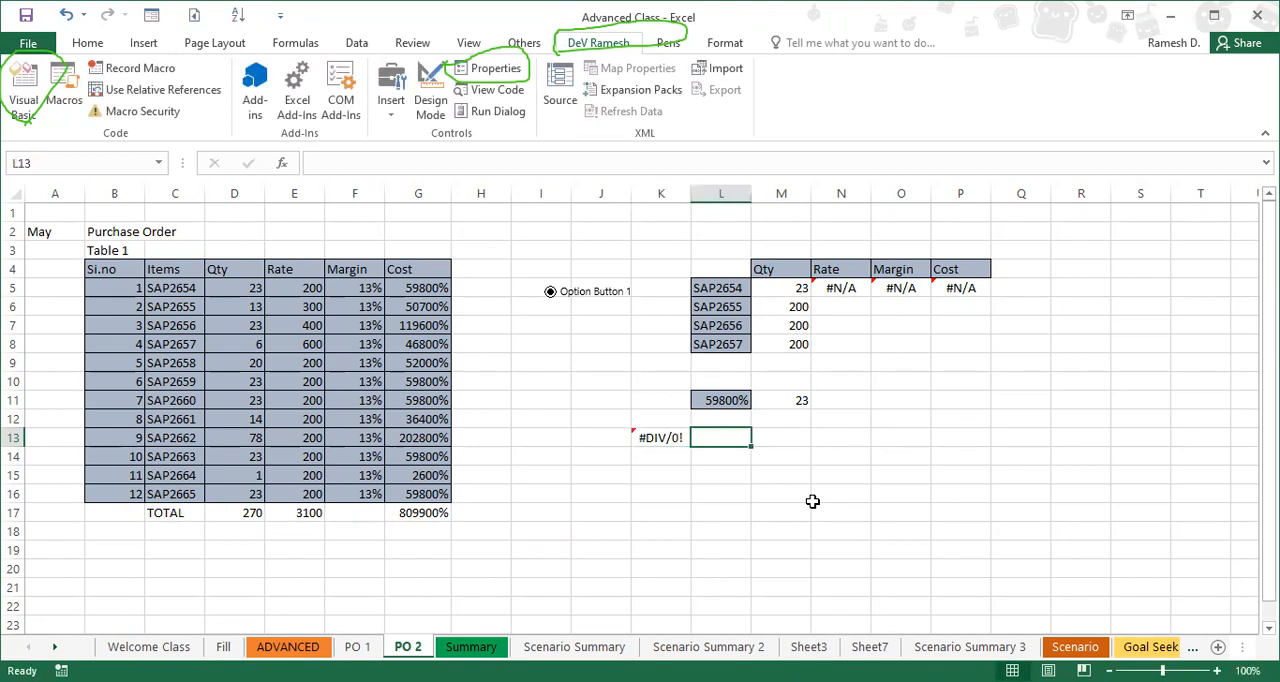
Step: Begin an IFERROR formula in cell L13, beside the division formula
{"action": "type", "text": "="}
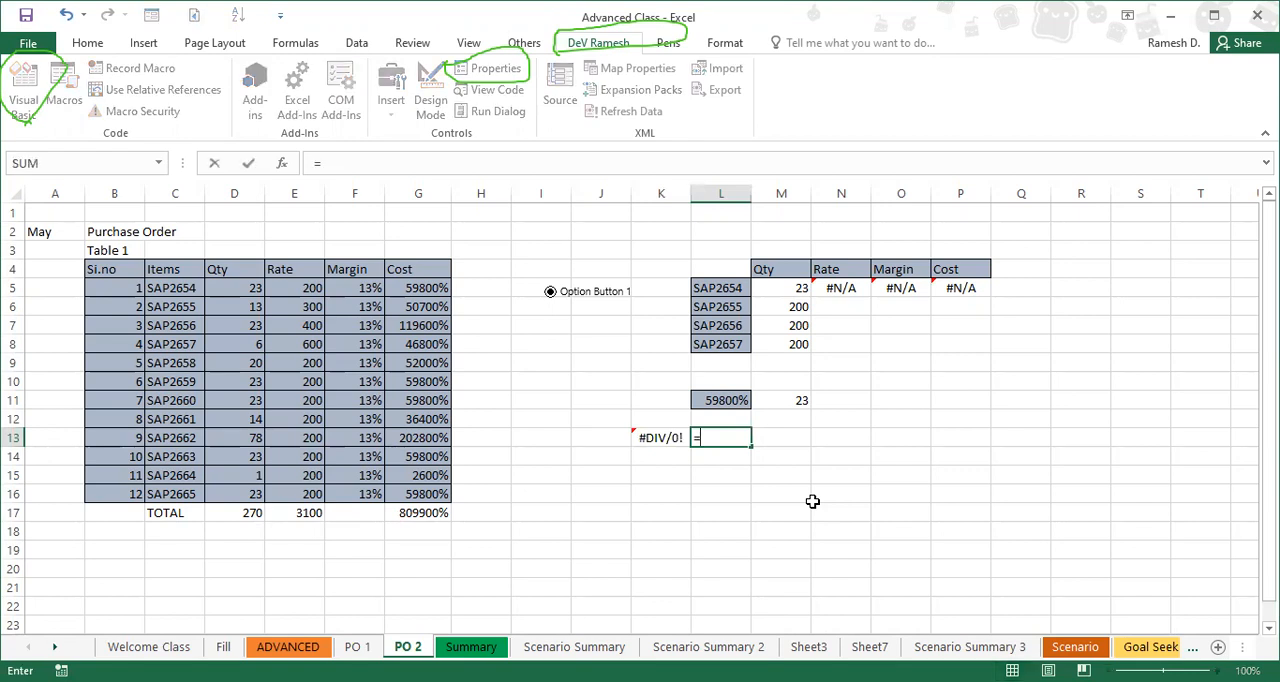
{"action": "type", "text": "if"}
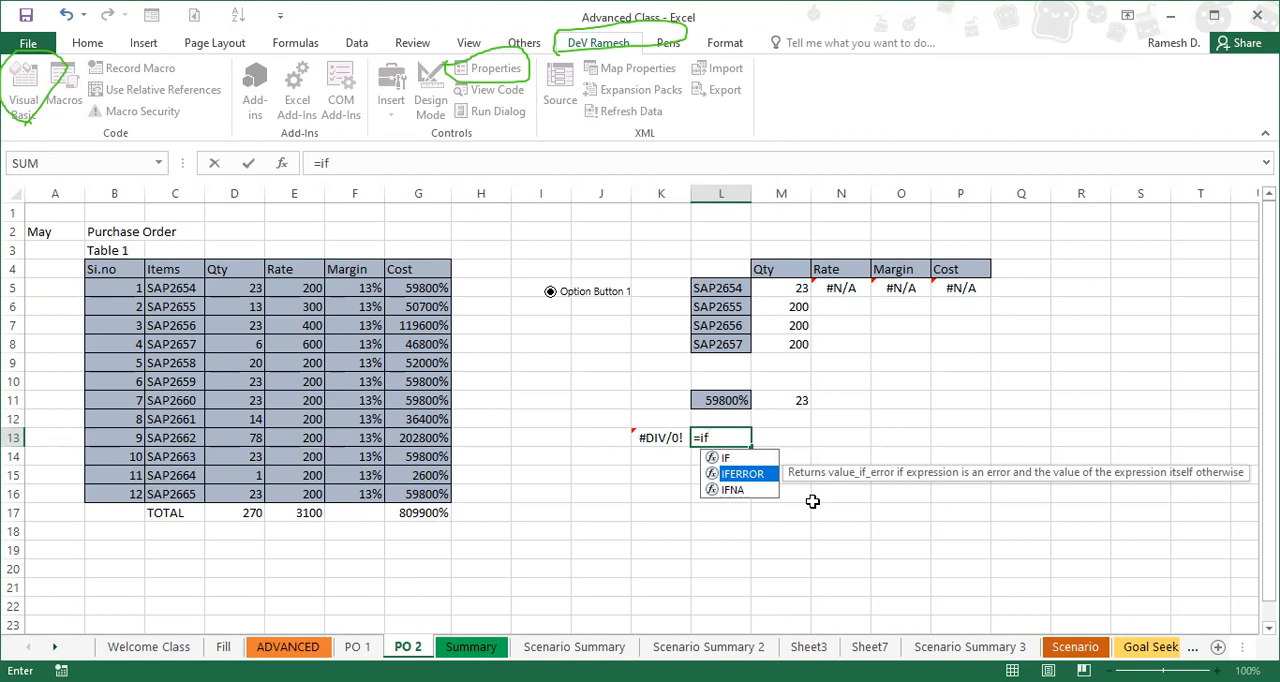
{"action": "key", "text": "Tab"}
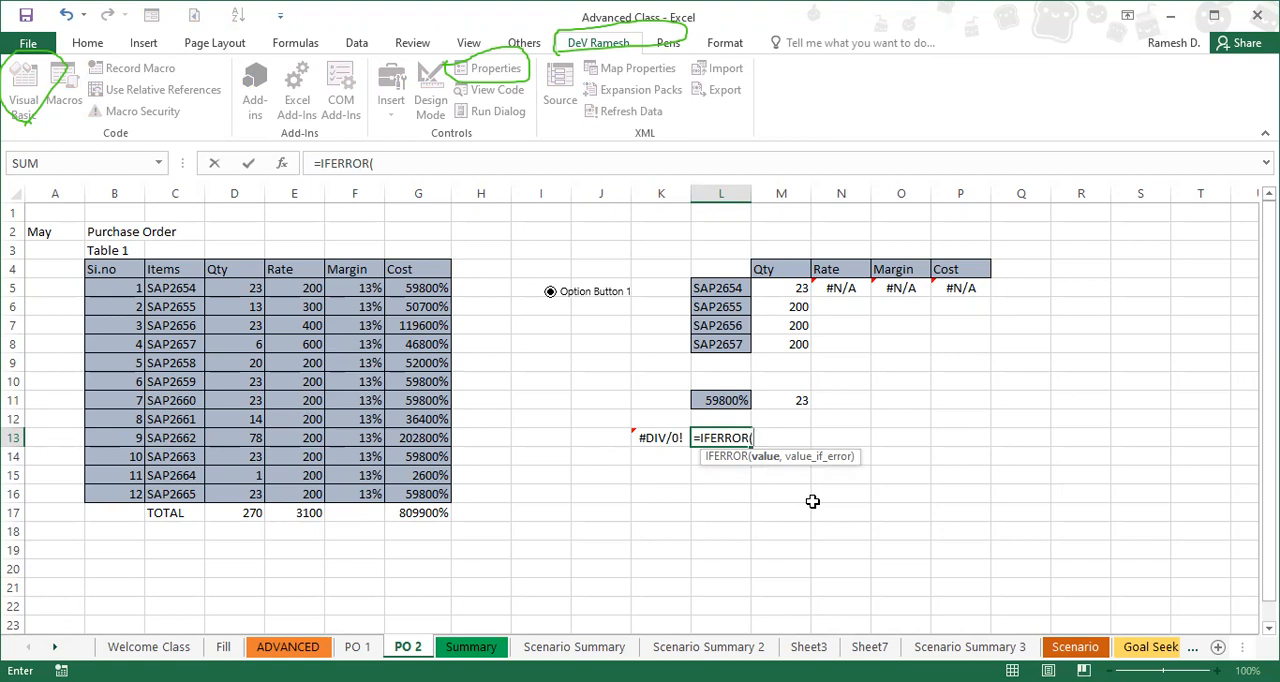
{"action": "key", "text": "Left"}
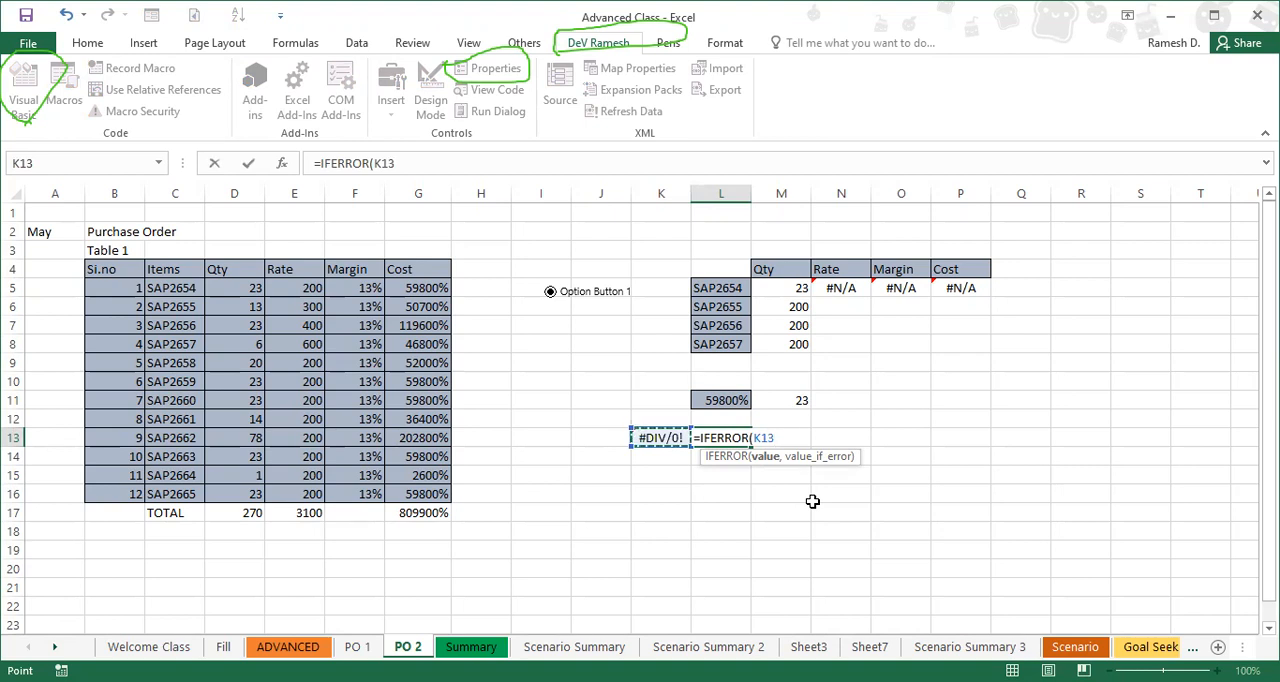
{"action": "key", "text": "BackSpace"}
{"action": "key", "text": "BackSpace"}
{"action": "key", "text": "BackSpace"}
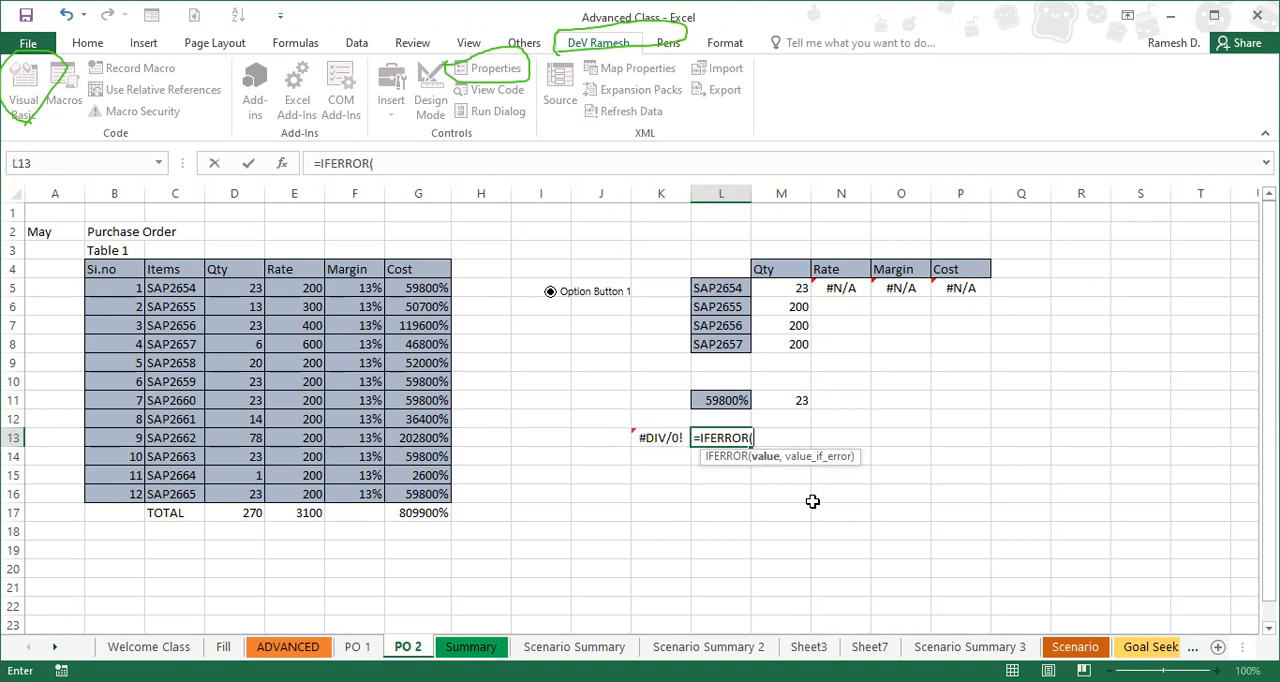
{"action": "type", "text": "0/0"}
{"action": "key", "text": "BackSpace"}
{"action": "key", "text": "BackSpace"}
{"action": "key", "text": "BackSpace"}
Step: Complete the IFERROR formula in L13 so it divides N13 by O13 and returns "No Value" on an error
{"action": "key", "text": "F2"}
{"action": "left_click", "coordinate": [846, 435]}
{"action": "type", "text": "/"}
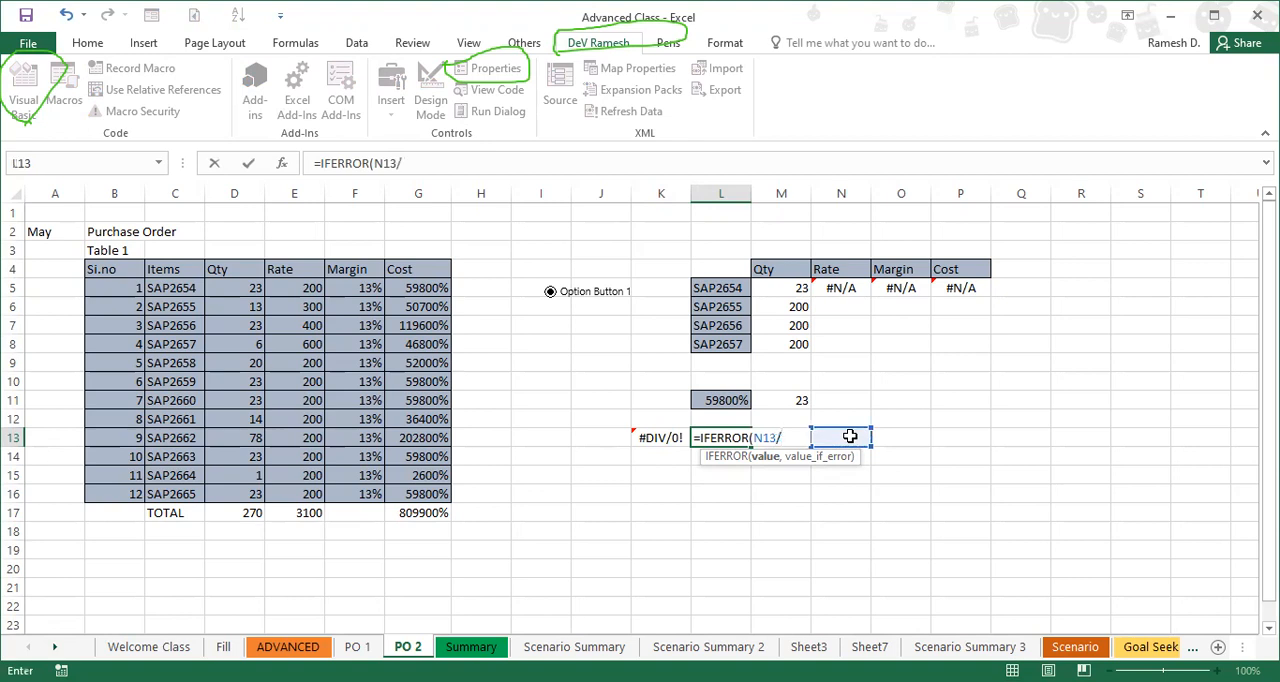
{"action": "left_click", "coordinate": [906, 436]}
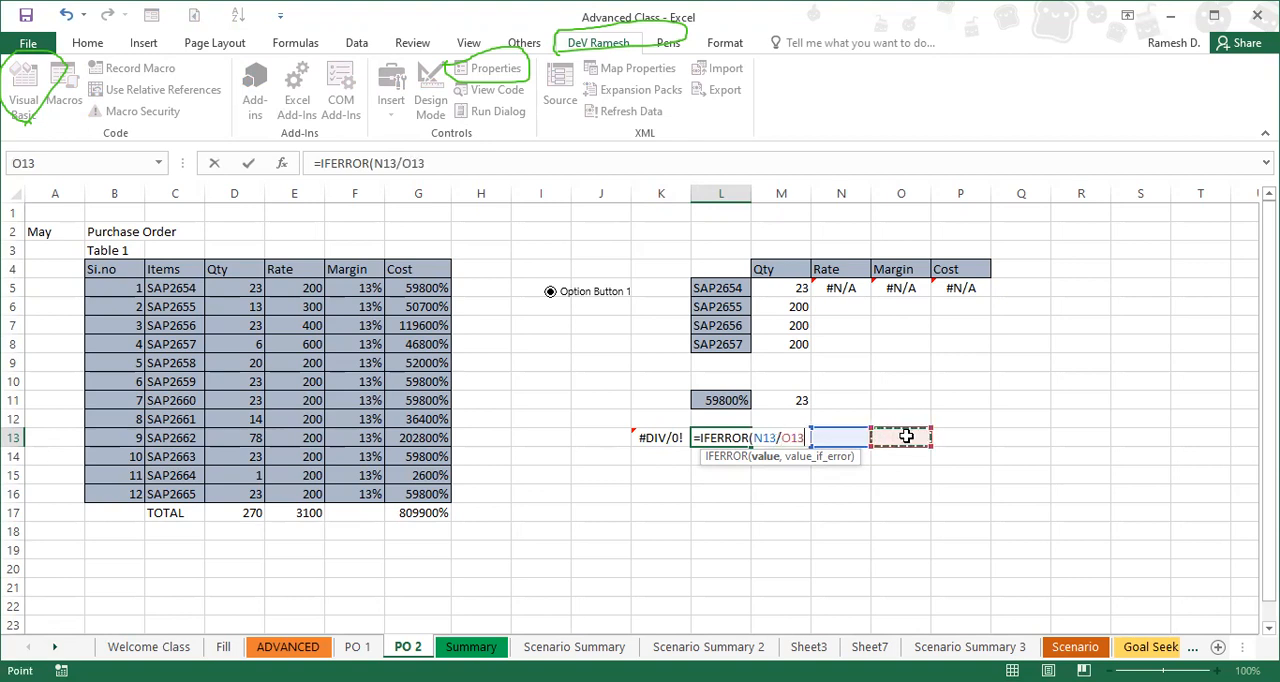
{"action": "type", "text": ","}
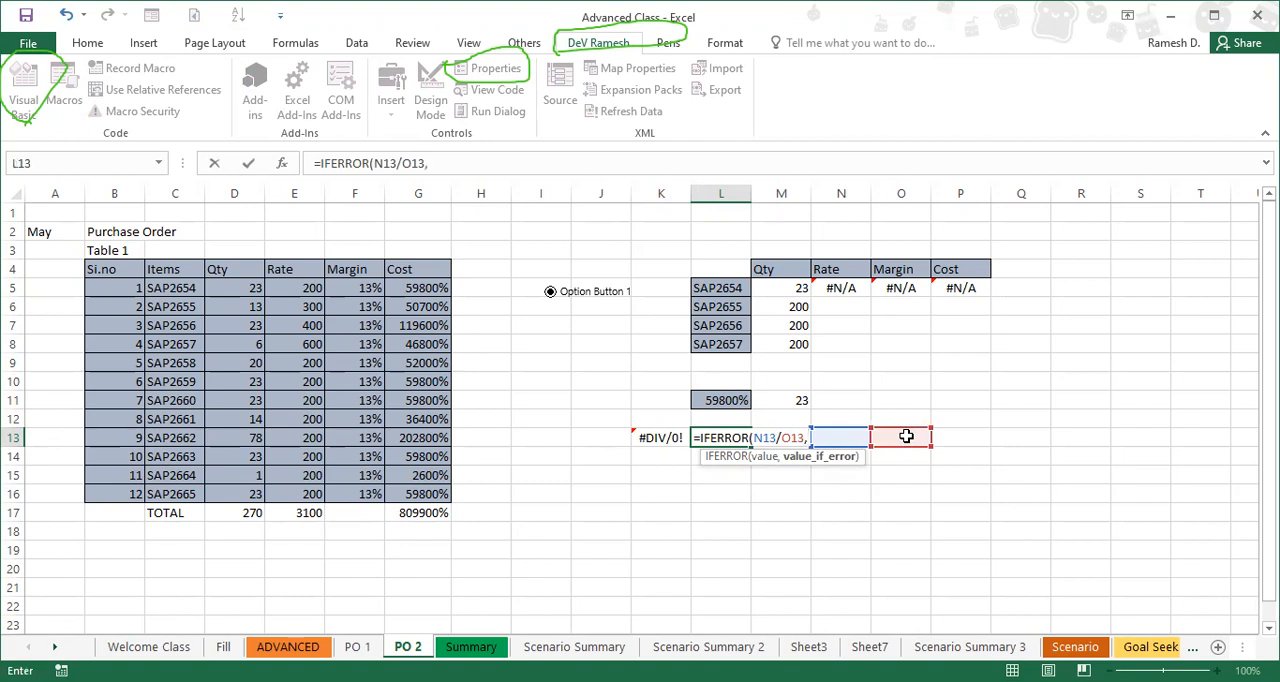
{"action": "type", "text": "\""}
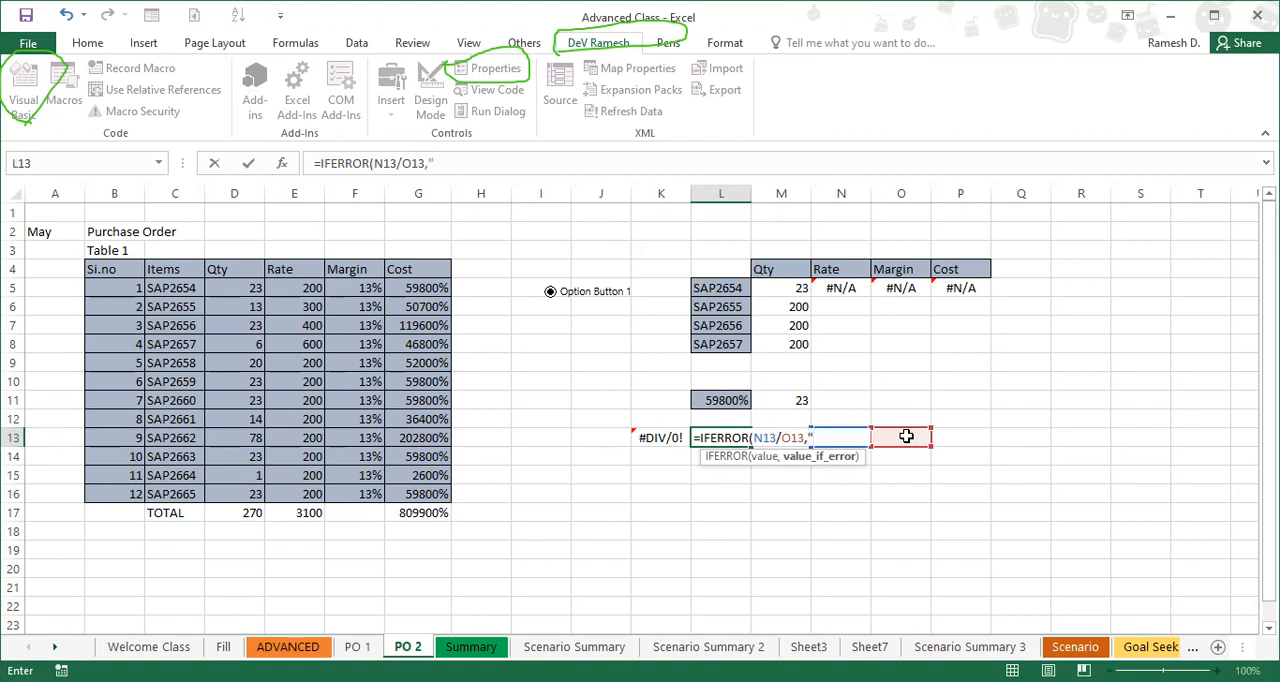
{"action": "type", "text": "No Value"}
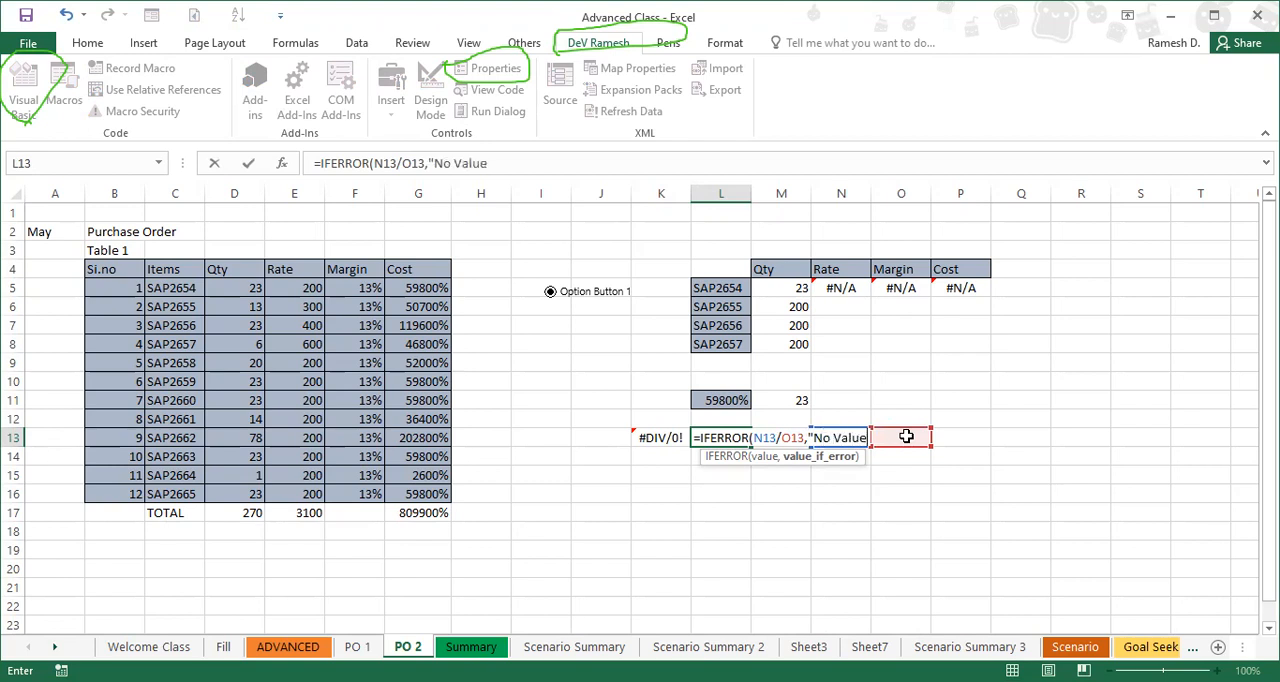
{"action": "type", "text": "\")"}
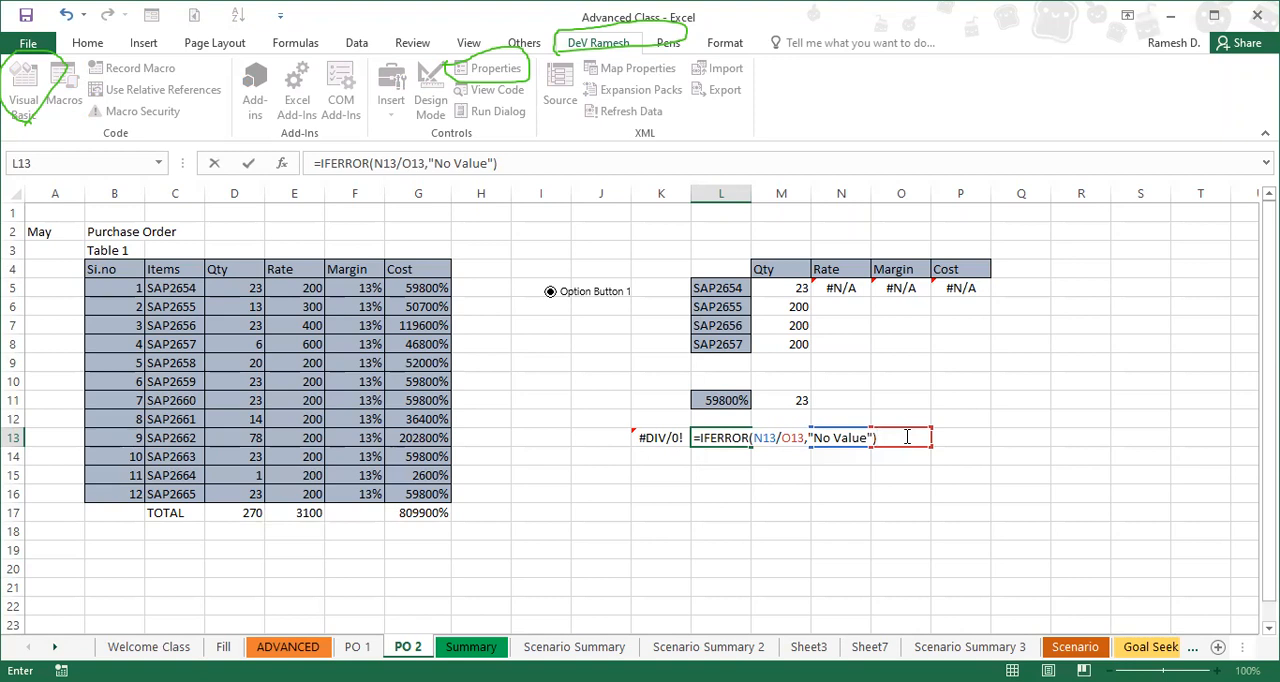
{"action": "key", "text": "Return"}
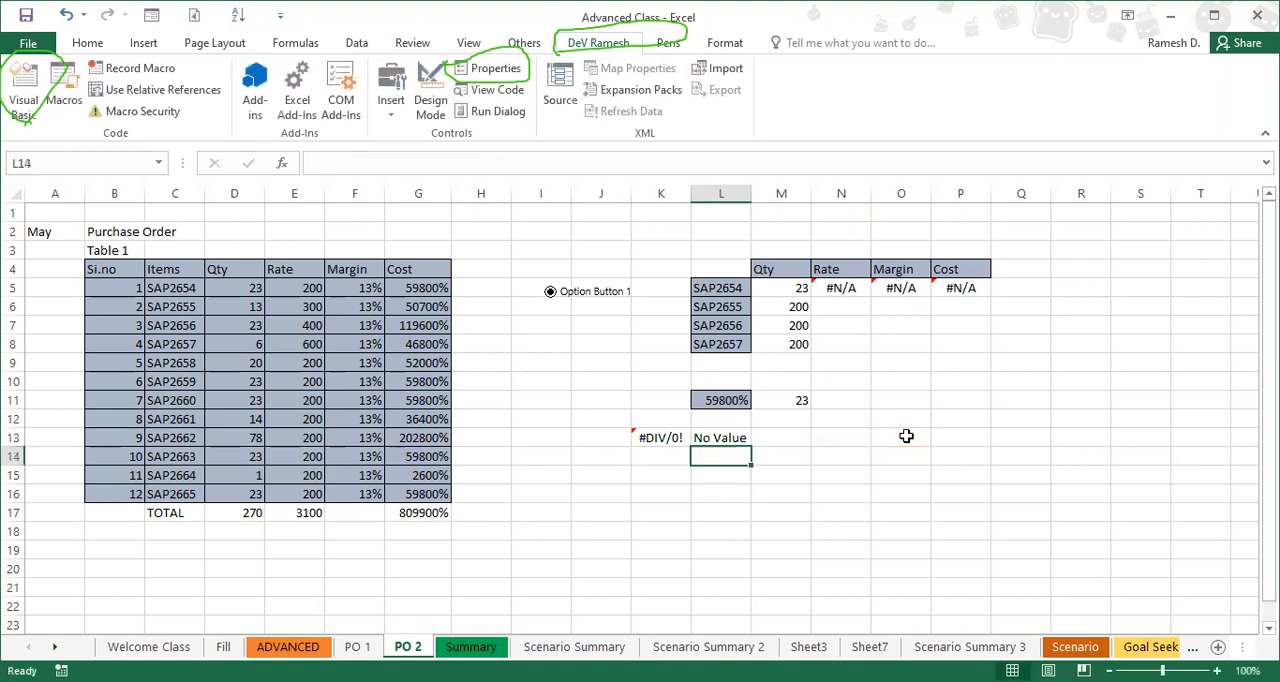
Step: Enter 0 in both N13 and O13, the two cells used by the IFERROR division
{"action": "key", "text": "Up"}
{"action": "key", "text": "Right"}
{"action": "key", "text": "Right"}
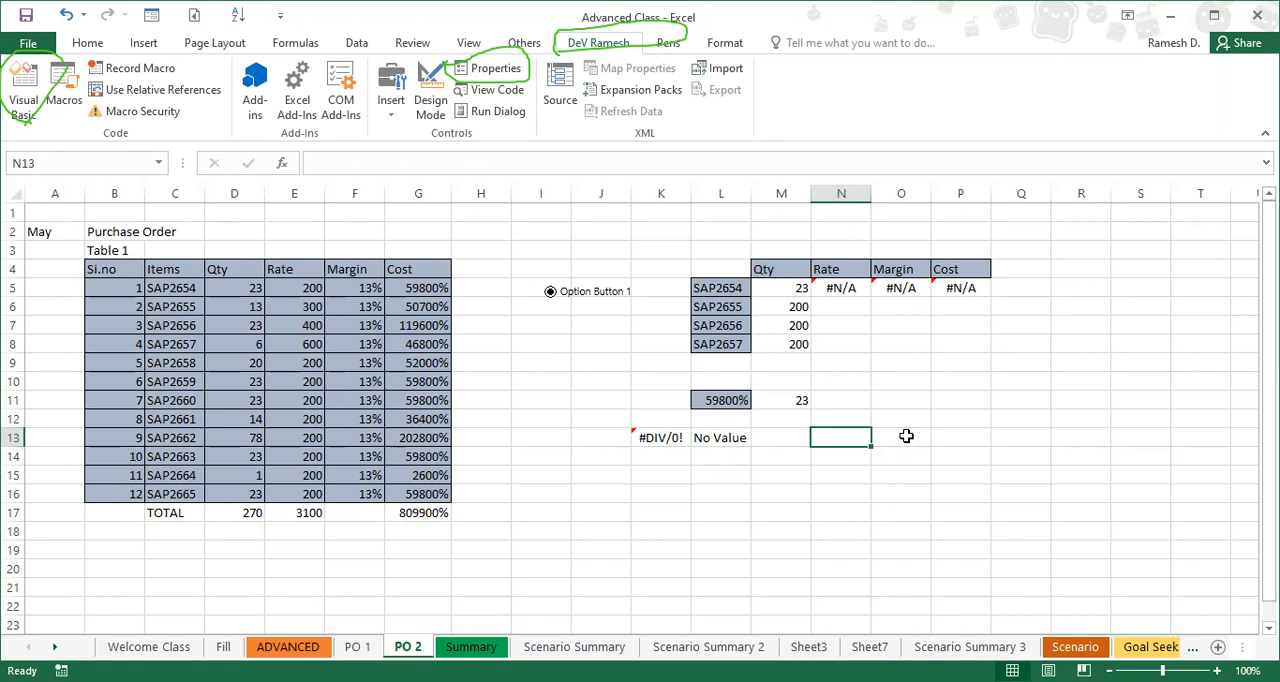
{"action": "key", "text": "Left"}
{"action": "key", "text": "Left"}
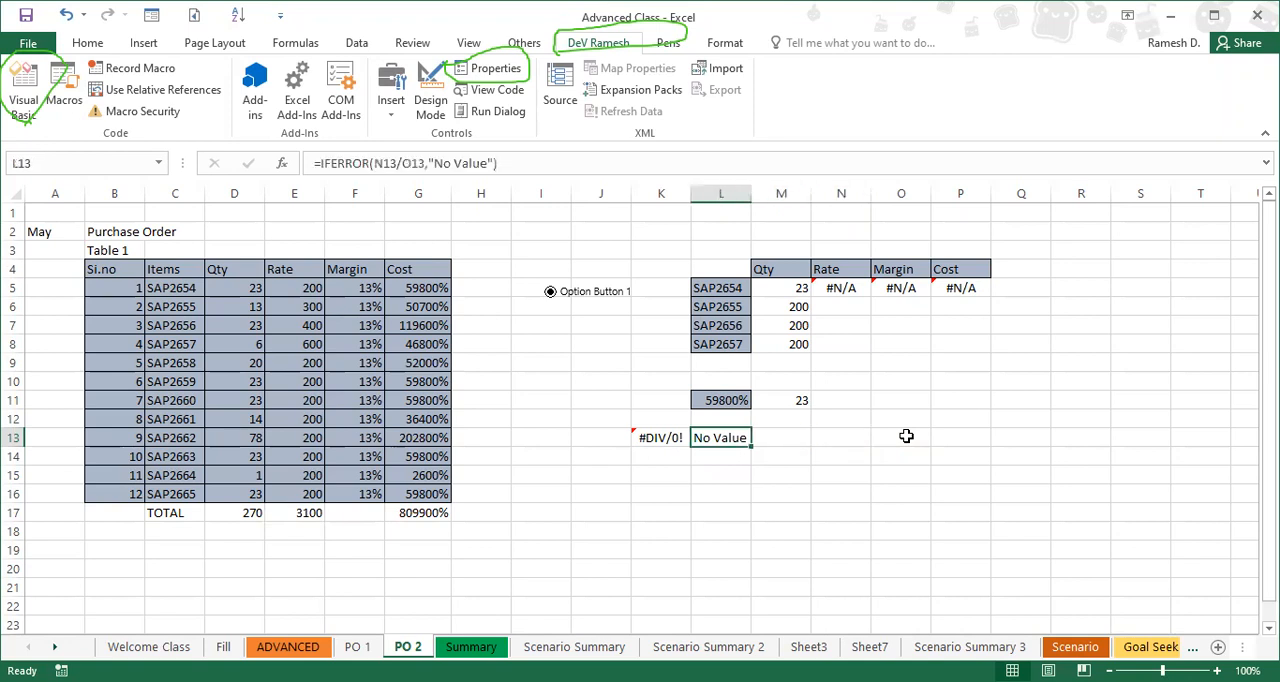
{"action": "key", "text": "Right"}
{"action": "key", "text": "Right"}
{"action": "key", "text": "Right"}
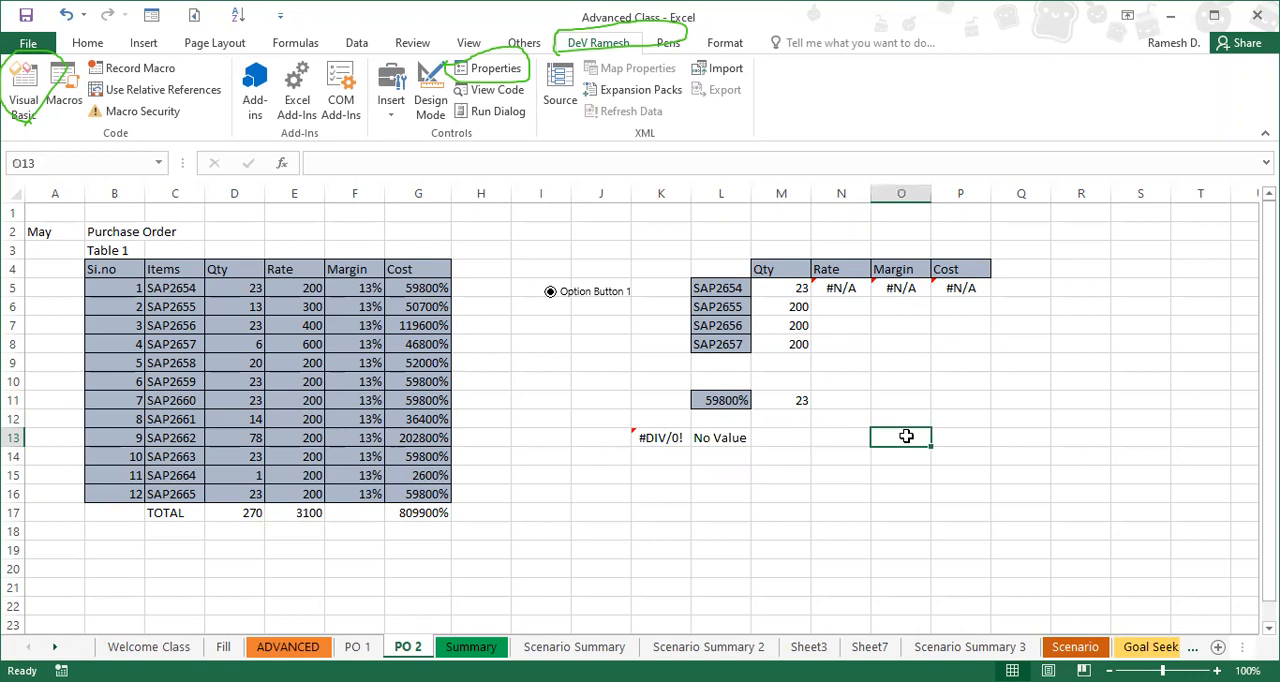
{"action": "key", "text": "Left"}
{"action": "type", "text": "0"}
{"action": "key", "text": "Right"}
{"action": "type", "text": "0"}
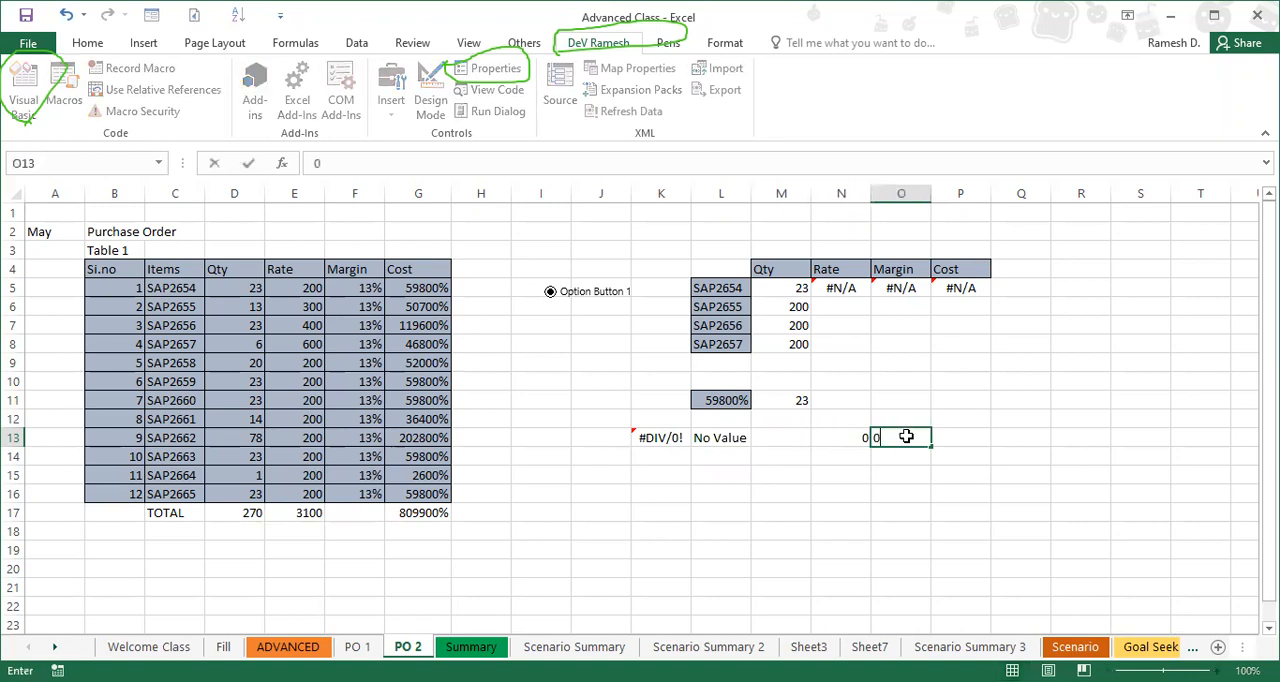
{"action": "key", "text": "Right"}
Step: Change the dividend in N13 to 2 and open the divisor cell O13 for editing
{"action": "key", "text": "Left"}
{"action": "key", "text": "Left"}
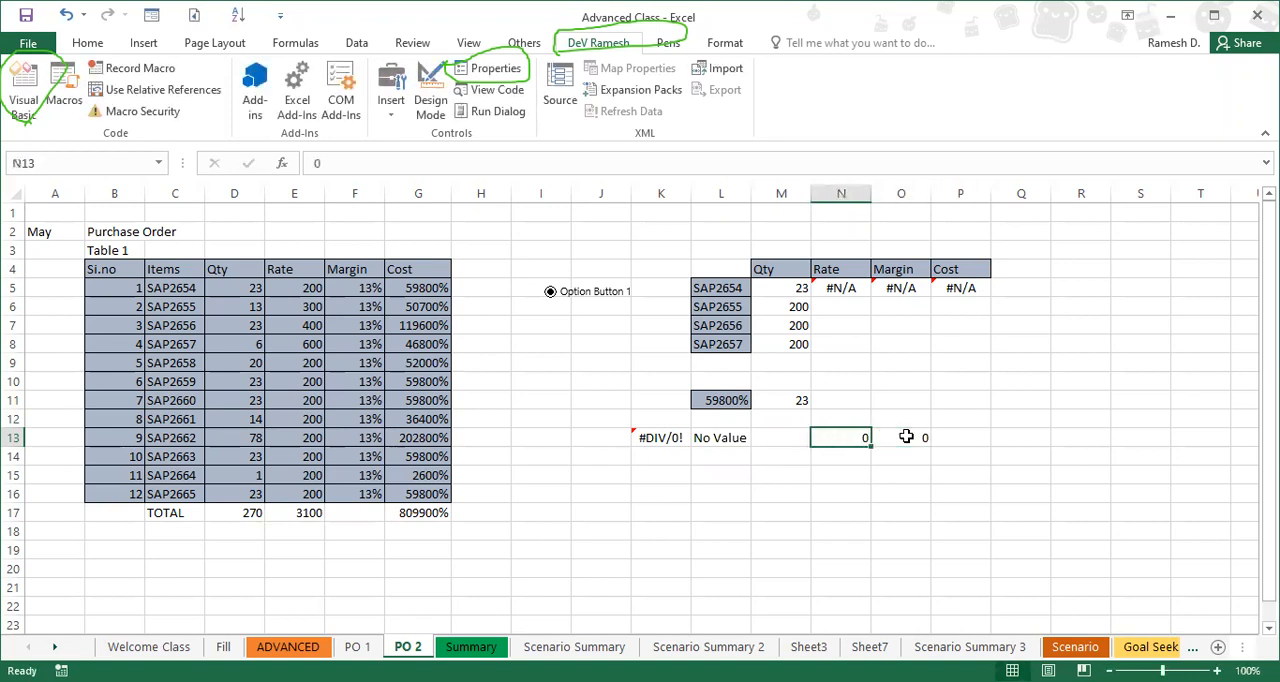
{"action": "type", "text": "2"}
{"action": "key", "text": "Right"}
{"action": "double_click", "coordinate": [906, 437]}
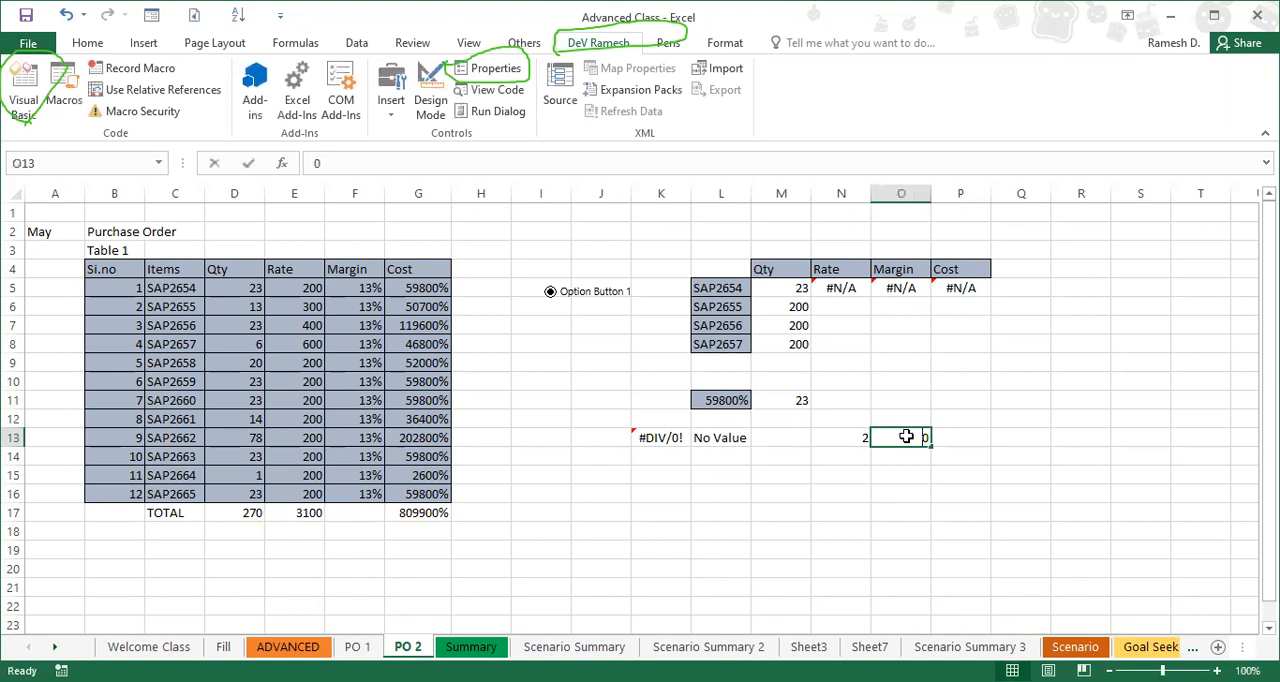